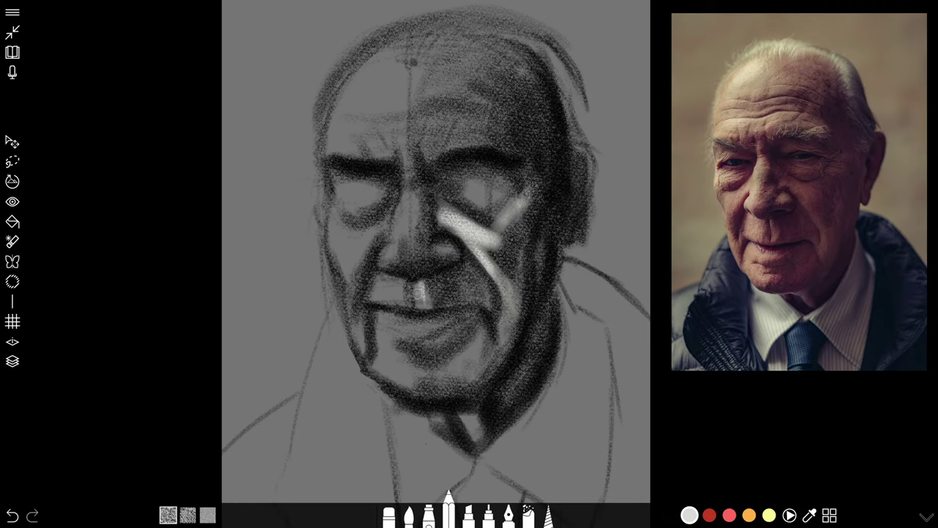
Step: Paint light grey pencil highlights on the upper lip area along both sides of the groove beneath the nose
mouse_move(419, 286)
mouse_down()
mouse_move(425, 320)
mouse_move(429, 308)
mouse_up()
mouse_move(406, 288)
mouse_down()
mouse_move(409, 320)
mouse_move(374, 301)
mouse_move(405, 317)
mouse_move(378, 299)
mouse_move(405, 316)
mouse_move(403, 293)
mouse_move(407, 308)
mouse_move(390, 309)
mouse_move(407, 314)
mouse_up()
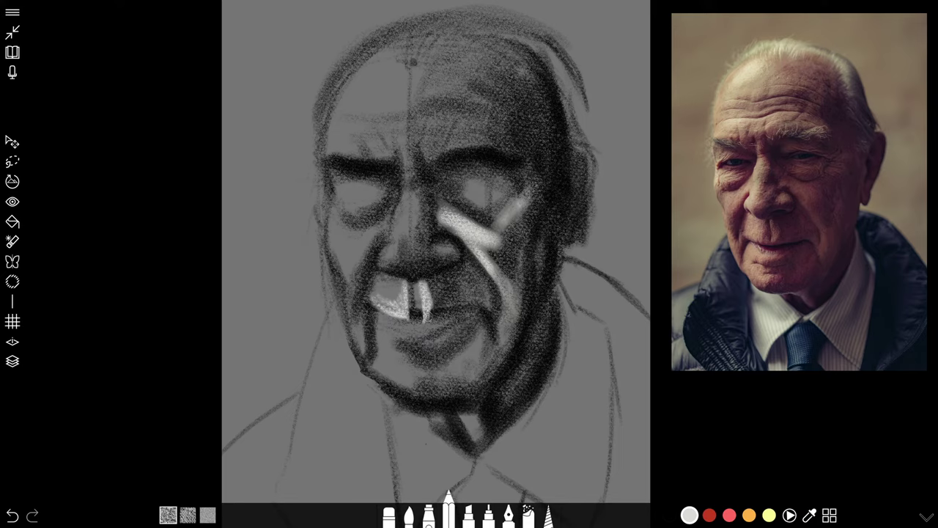
mouse_move(432, 308)
mouse_down()
mouse_move(429, 275)
mouse_move(430, 315)
mouse_move(434, 293)
mouse_move(434, 303)
mouse_up()
drag(640, 311, 638, 318)
Step: Switch to black and darken the line between the lips from corner to corner
key(x)
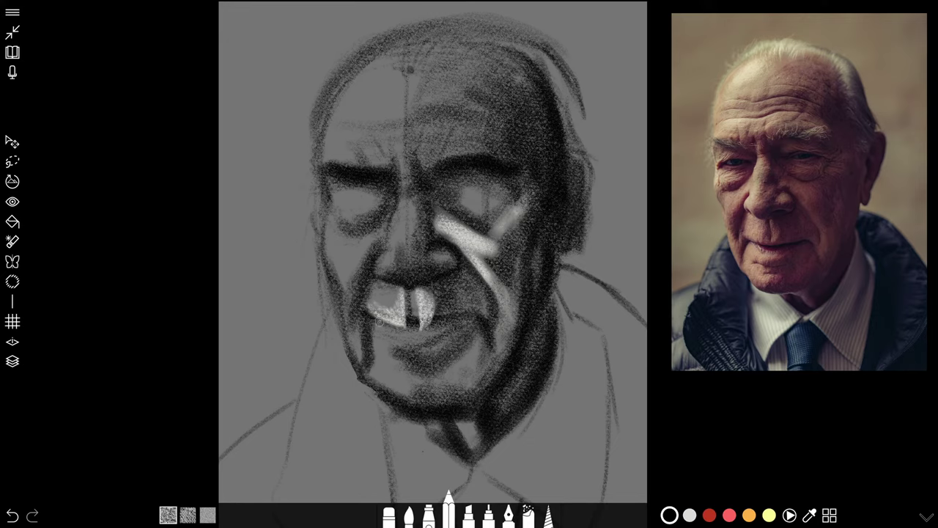
mouse_move(371, 318)
mouse_down()
mouse_move(404, 327)
mouse_move(386, 325)
mouse_up()
drag(404, 328, 458, 323)
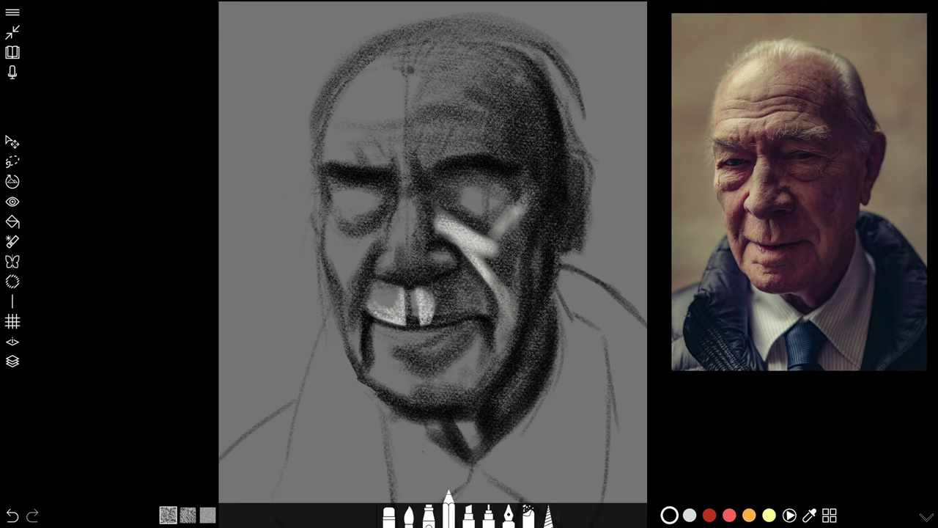
Step: Switch back to light grey and paint highlights beside the left mouth corner and along the lower lip's lower edge
key(x)
drag(372, 325, 372, 364)
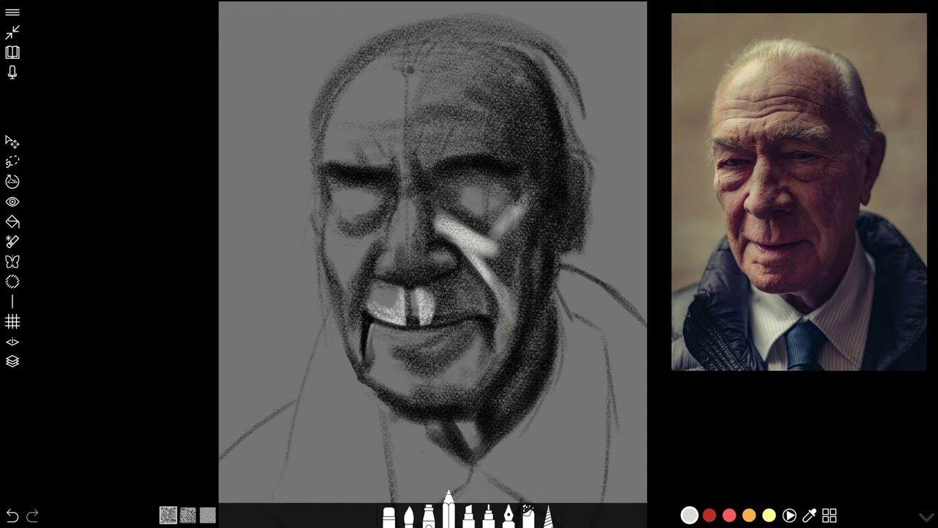
mouse_move(374, 325)
mouse_down()
mouse_move(373, 365)
mouse_move(374, 332)
mouse_up()
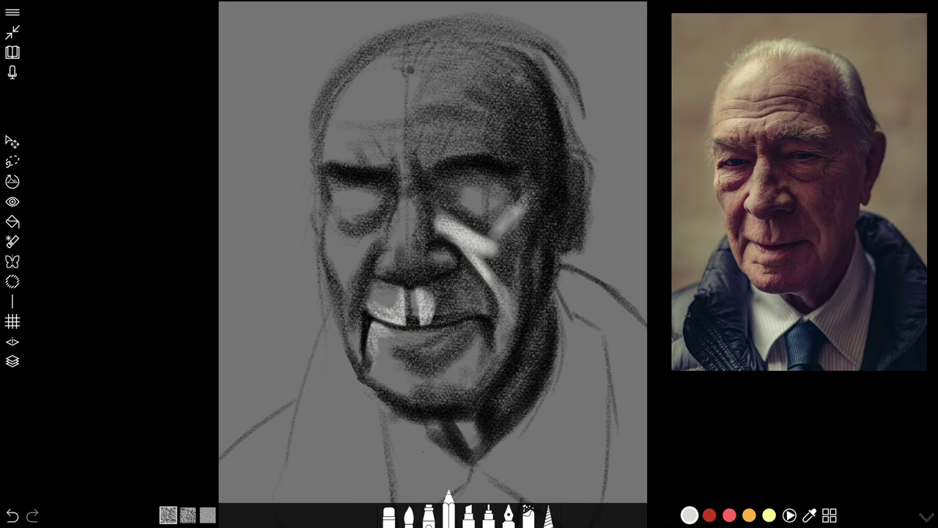
mouse_move(380, 330)
mouse_down()
mouse_move(420, 347)
mouse_move(400, 342)
mouse_up()
drag(567, 229, 550, 230)
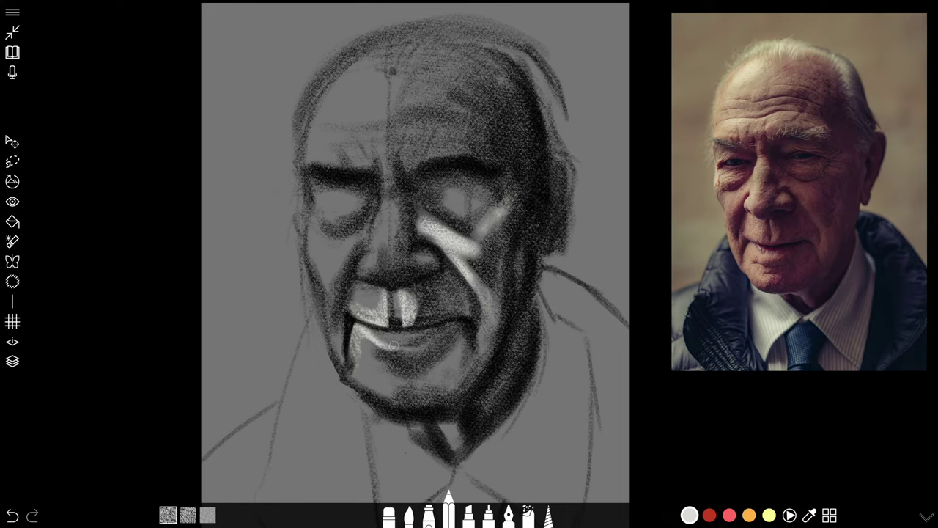
drag(395, 349, 447, 336)
Step: Shade the lower lip with the black pencil
key(x)
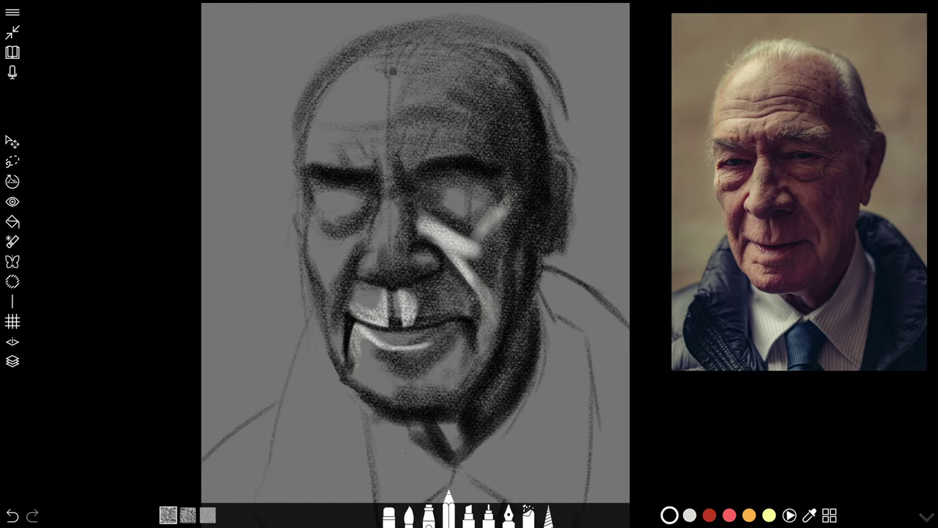
key(p)
drag(443, 404, 426, 404)
Step: Replace the red palette colour with grey sampled from the canvas and lighten it to #919191
click(415, 347)
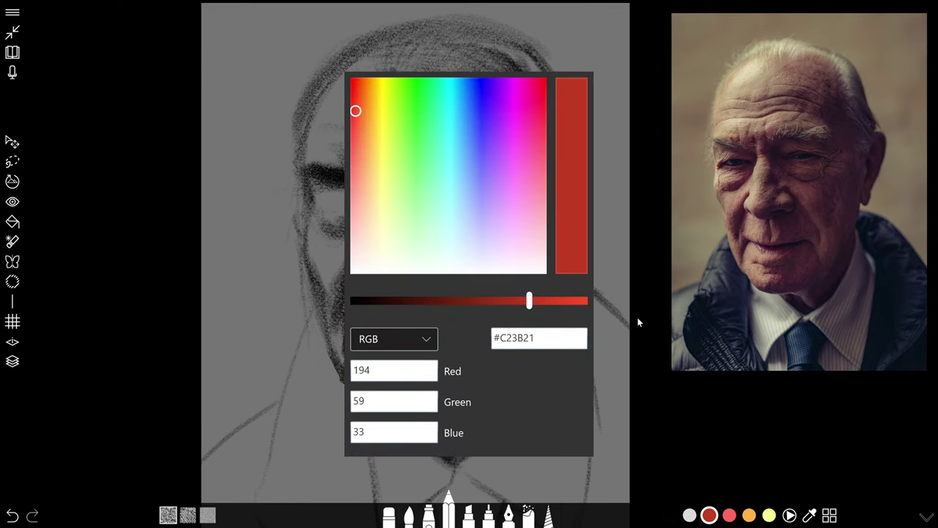
key(Escape)
click(809, 514)
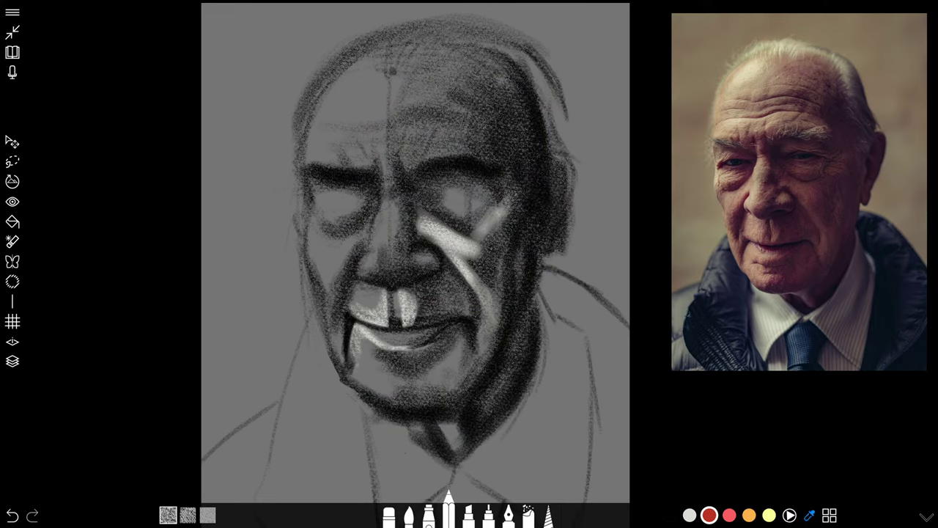
drag(480, 330, 371, 360)
click(708, 515)
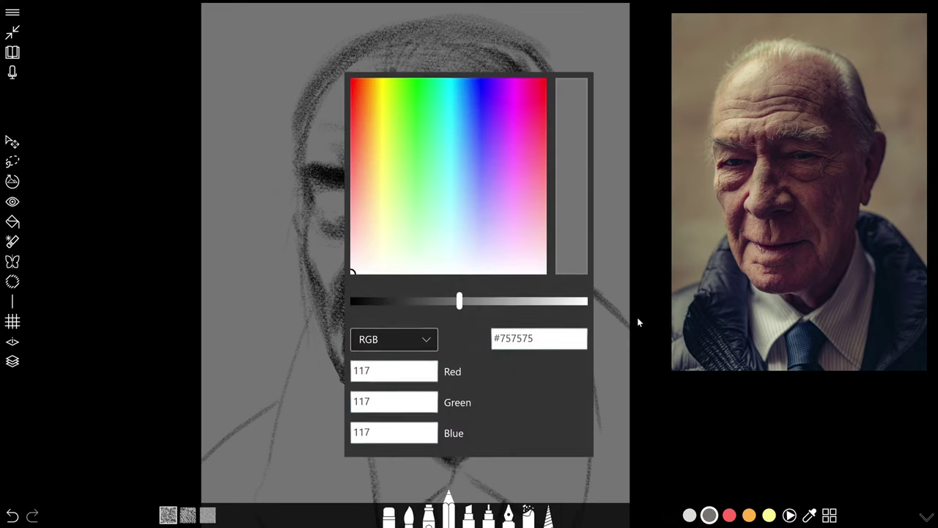
key(Escape)
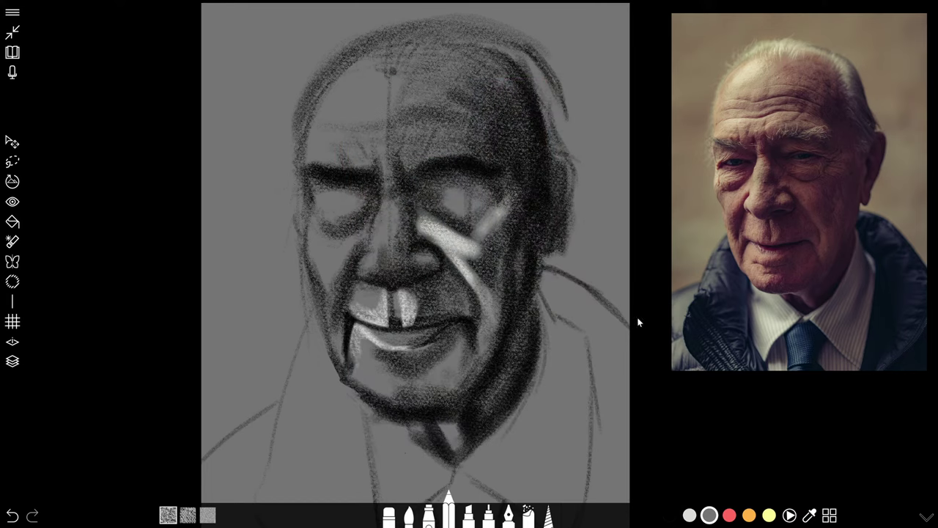
click(709, 515)
drag(459, 300, 486, 301)
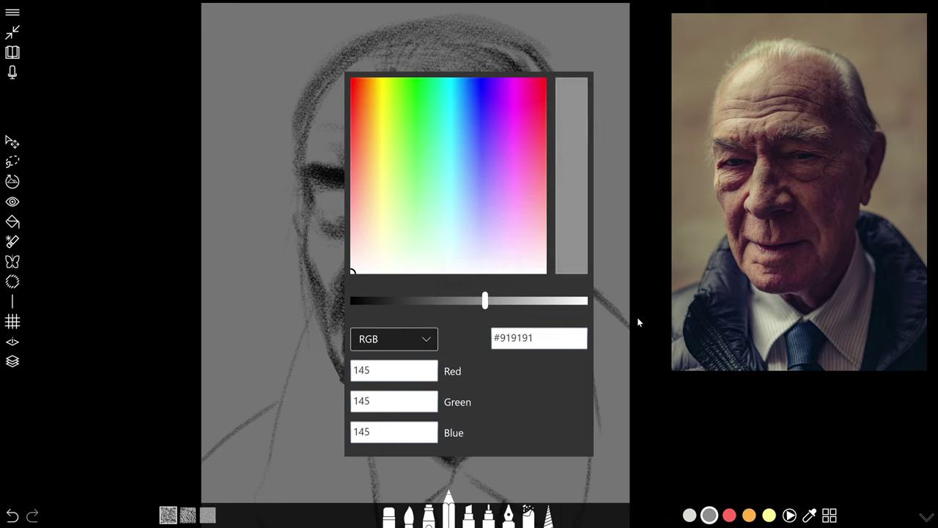
click(637, 318)
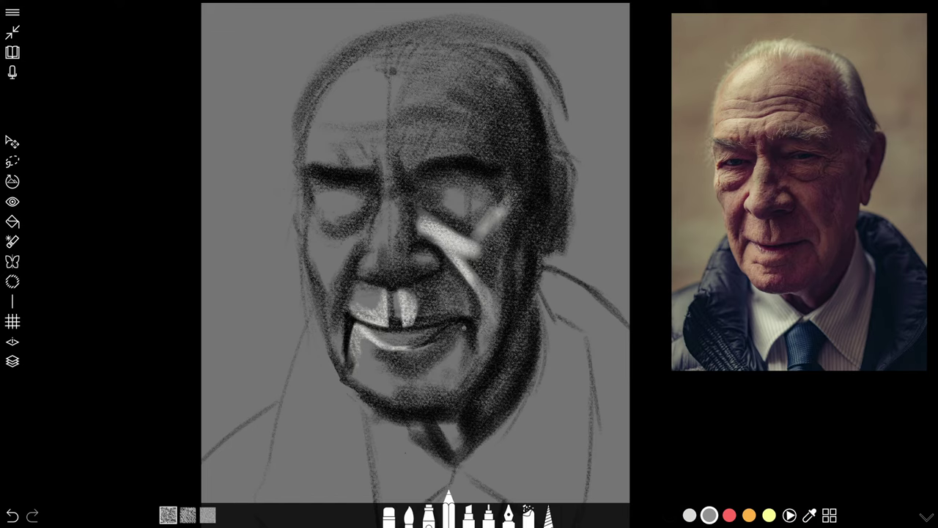
Step: Paint mid-grey tones at the right mouth corner, around the nostrils and along the bridge of the nose
drag(463, 329, 469, 335)
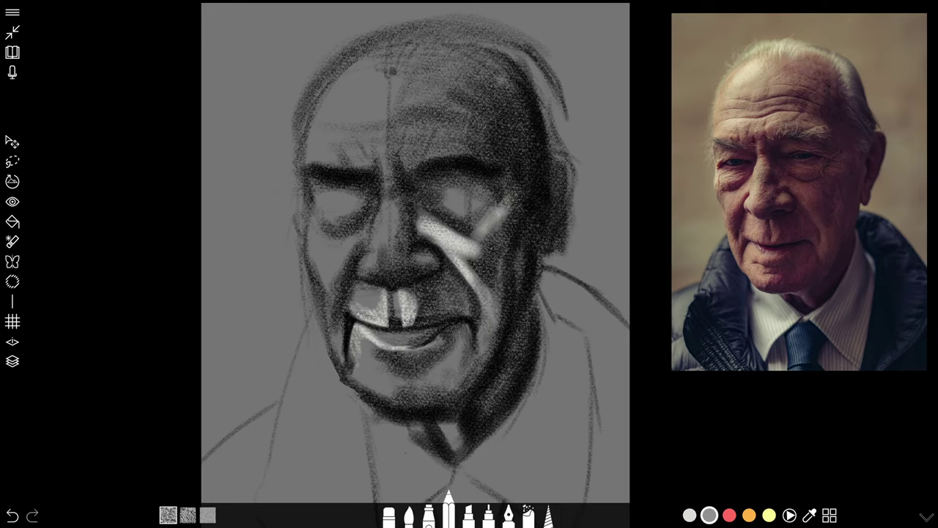
scroll(498, 305, up, 1)
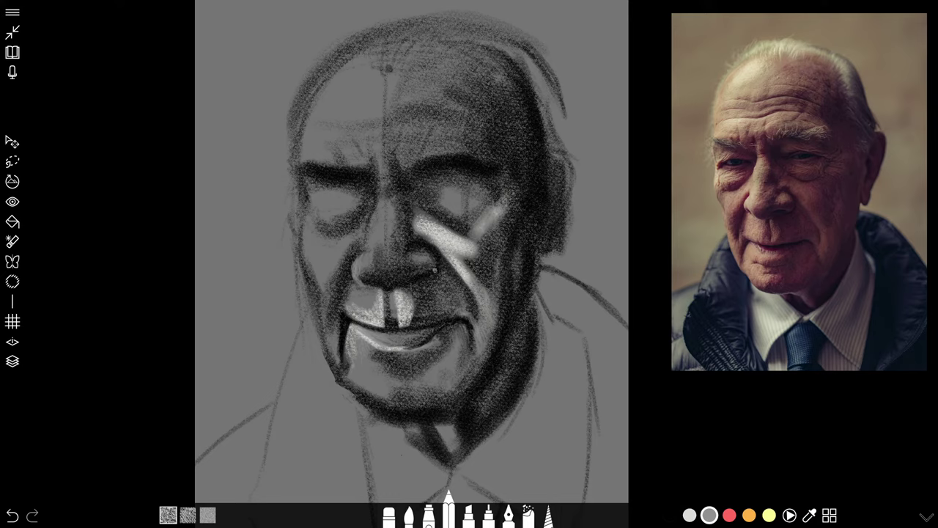
drag(413, 274, 431, 270)
drag(420, 271, 387, 288)
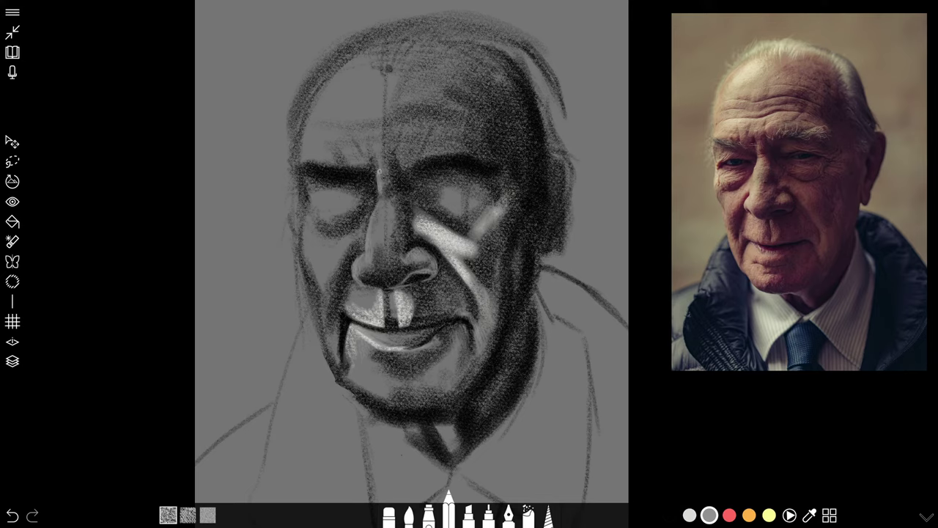
drag(379, 171, 383, 193)
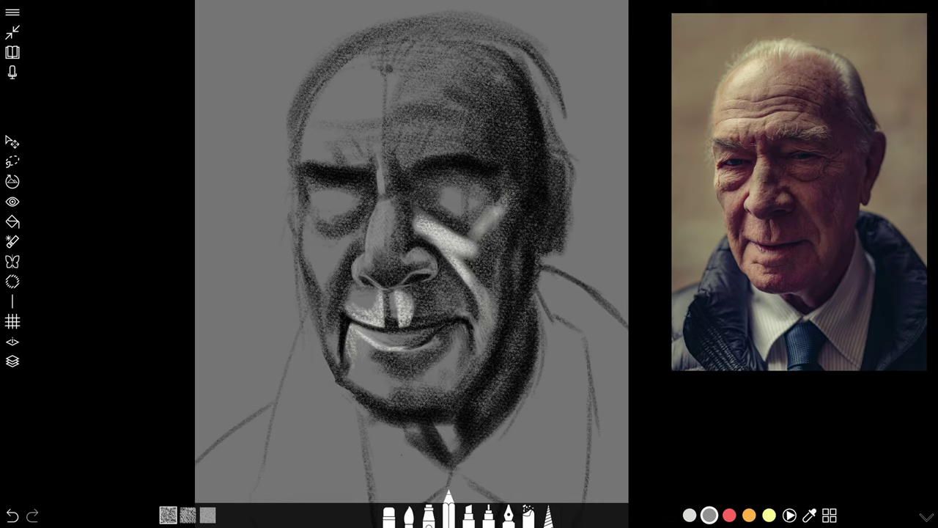
Step: Smudge the upper part of the left neck line and the stray dot below the chin with the Tortillon tool
key(x)
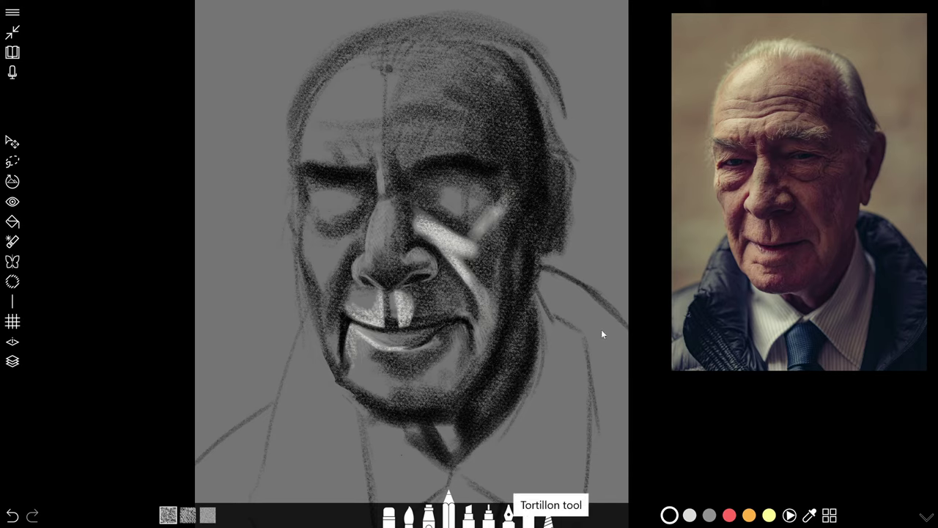
click(548, 515)
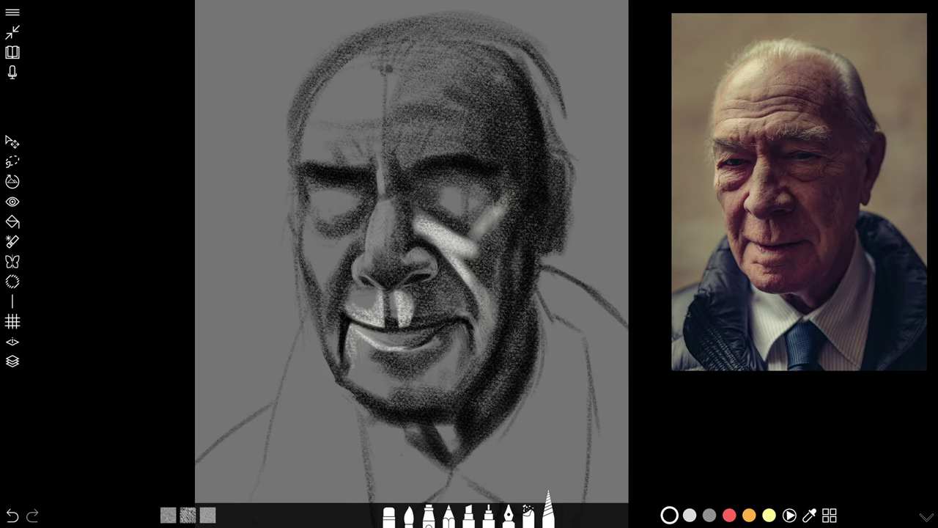
scroll(469, 264, up, 6)
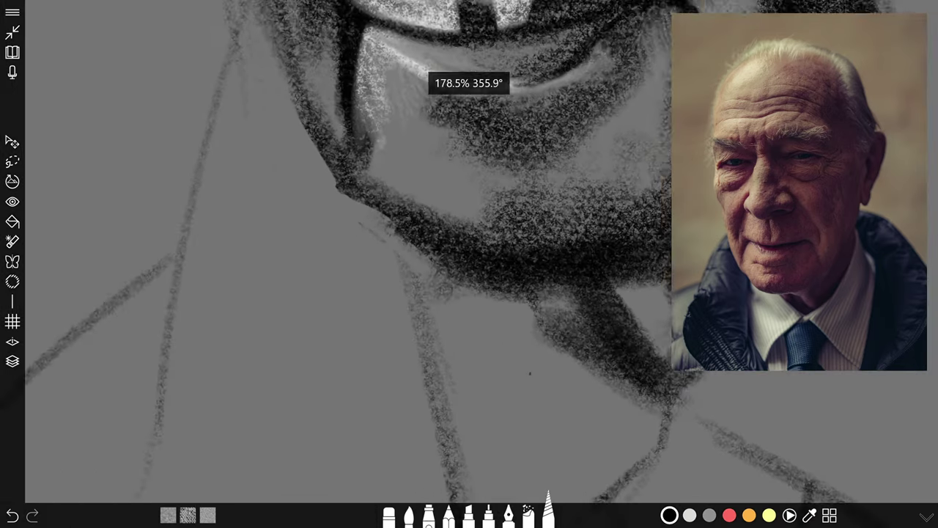
mouse_move(412, 238)
mouse_down()
mouse_move(445, 327)
mouse_move(430, 297)
mouse_move(427, 312)
mouse_move(430, 319)
mouse_move(445, 246)
mouse_move(420, 257)
mouse_move(417, 227)
mouse_move(437, 193)
mouse_move(445, 358)
mouse_move(428, 385)
mouse_move(459, 347)
mouse_move(462, 293)
mouse_move(422, 331)
mouse_move(411, 299)
mouse_up()
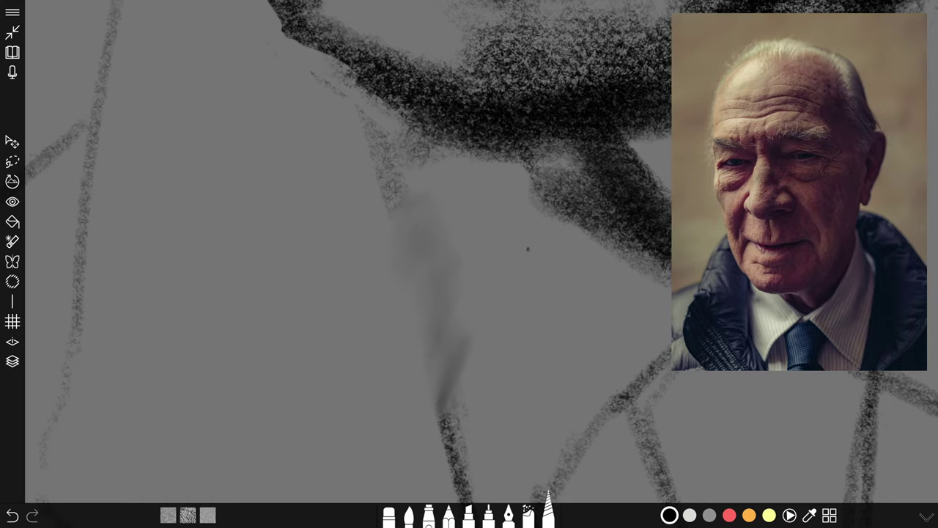
mouse_move(441, 265)
mouse_down()
mouse_move(459, 310)
mouse_move(421, 264)
mouse_move(378, 283)
mouse_move(364, 324)
mouse_up()
scroll(469, 251, up, 3)
mouse_move(517, 293)
mouse_down()
mouse_move(480, 385)
mouse_move(488, 404)
mouse_up()
scroll(469, 252, down, 3)
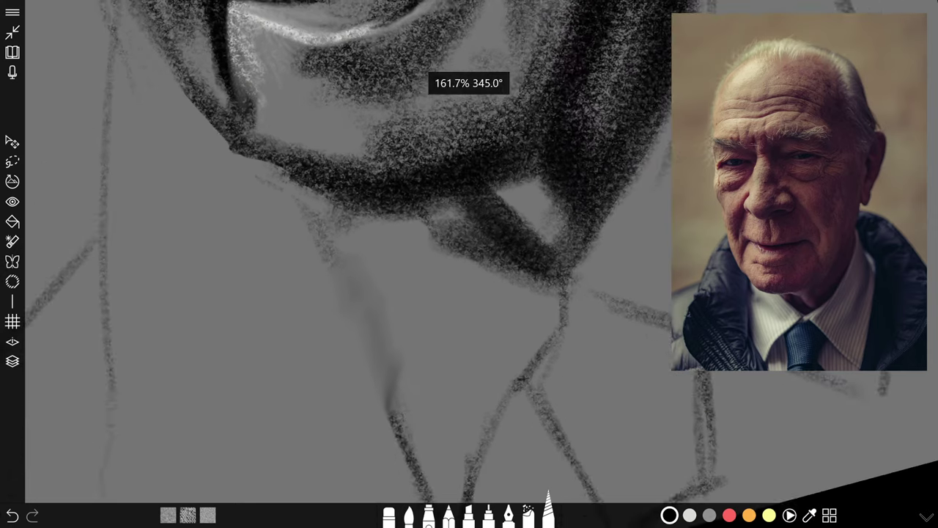
scroll(469, 252, down, 2)
Step: Reduce the Tortillon size to 47.4 and smudge the lower part of the left neck line
click(548, 511)
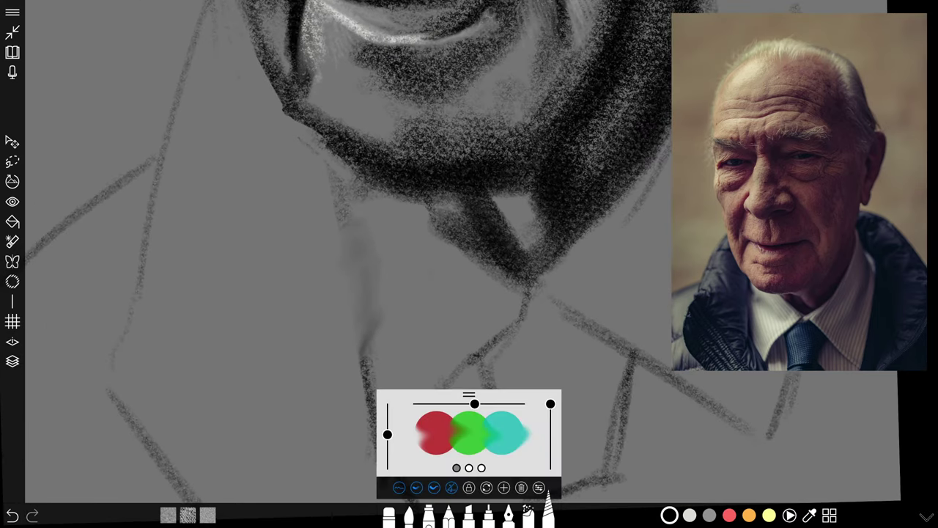
drag(475, 403, 444, 403)
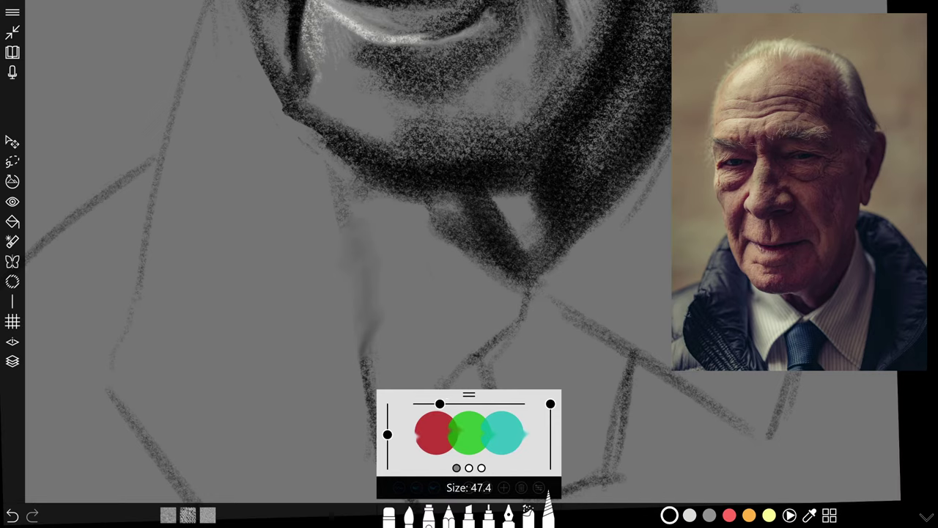
mouse_move(377, 339)
mouse_down()
mouse_move(361, 389)
mouse_move(387, 354)
mouse_move(370, 398)
mouse_move(389, 378)
mouse_move(364, 357)
mouse_move(369, 386)
mouse_up()
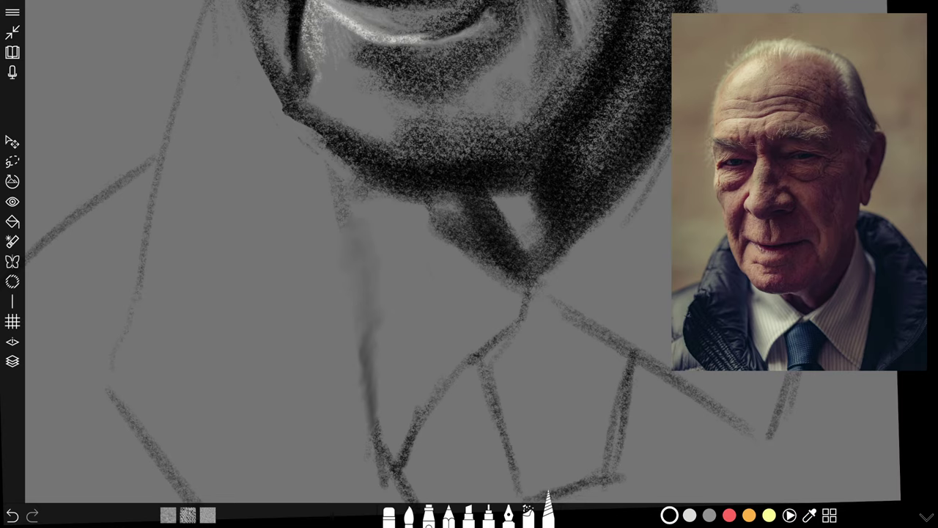
Step: Redraw the left neck line as a thin black stroke with the pencil
click(448, 516)
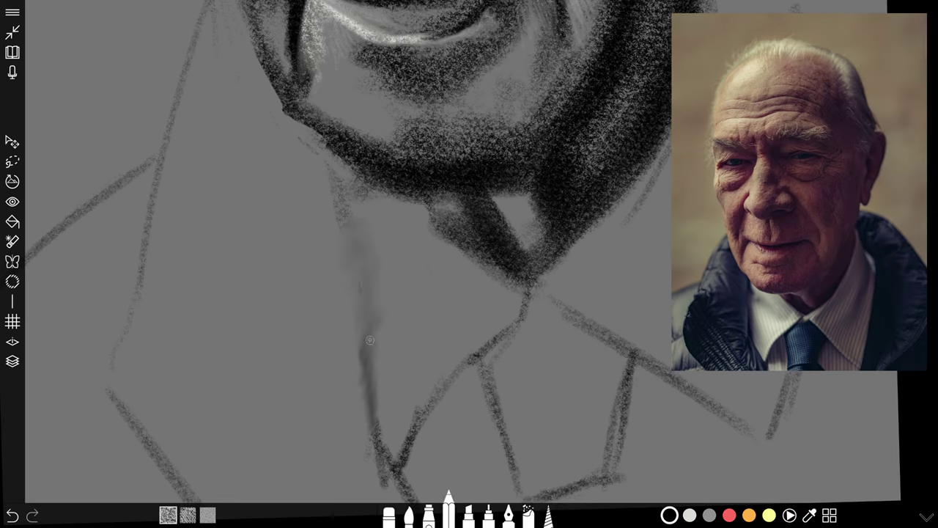
drag(352, 280, 372, 390)
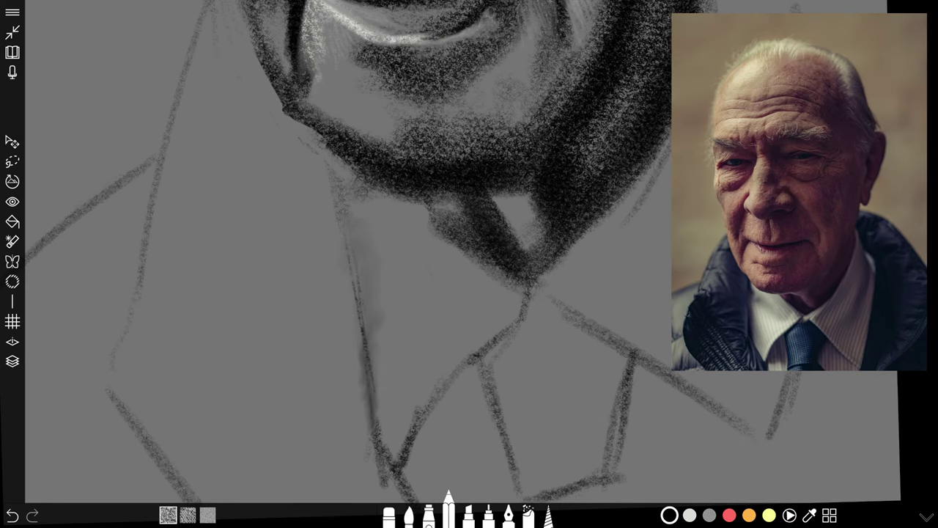
scroll(462, 256, down, 5)
scroll(352, 228, up, 5)
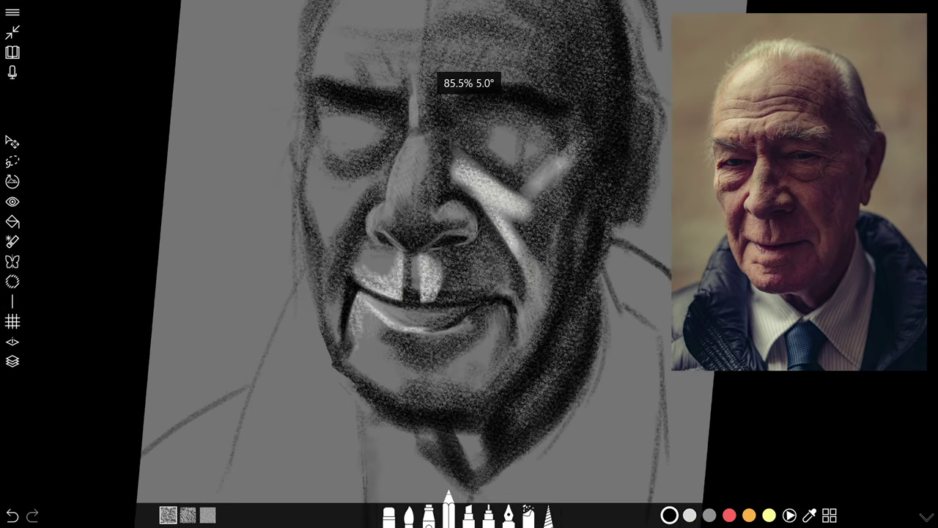
Step: Shade the left cheek between the eye and the mouth fold with light black pencil strokes
drag(293, 388, 313, 398)
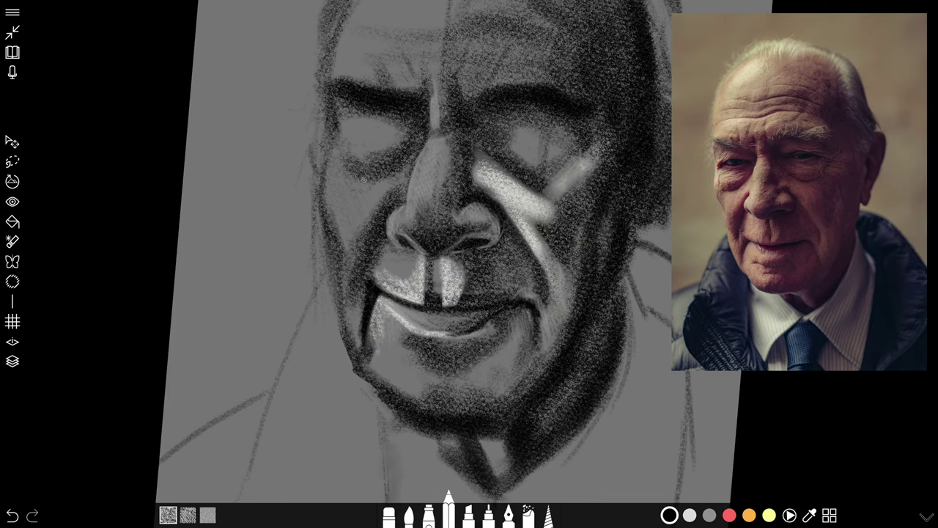
scroll(470, 264, down, 3)
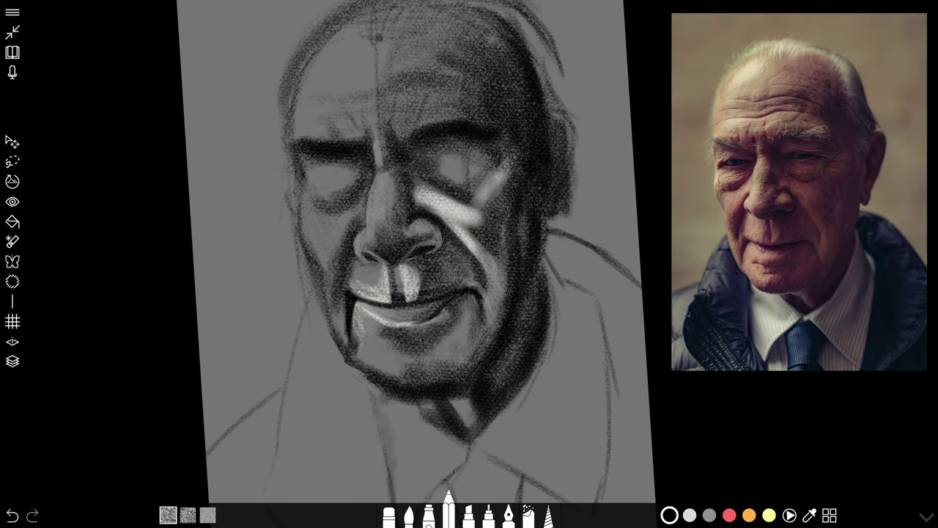
scroll(416, 251, up, 3)
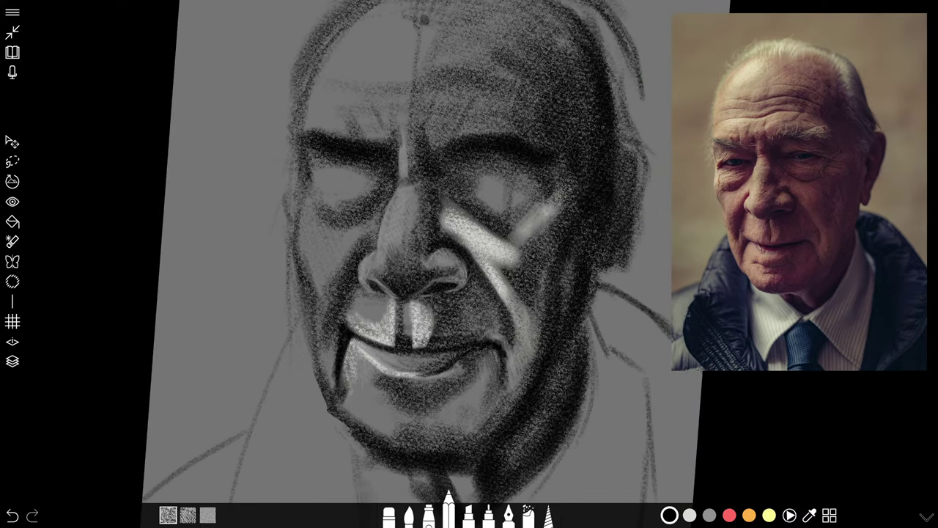
scroll(440, 252, down, 2)
scroll(439, 252, up, 2)
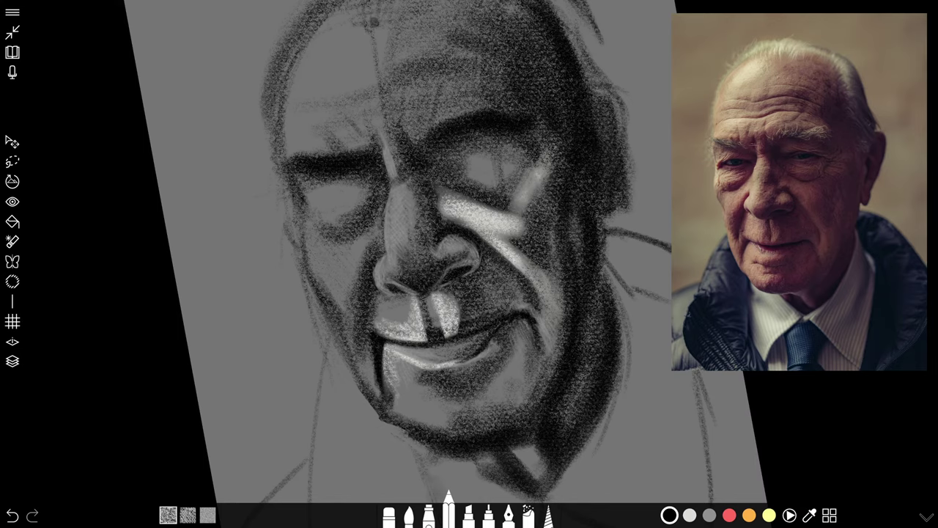
scroll(440, 249, up, 3)
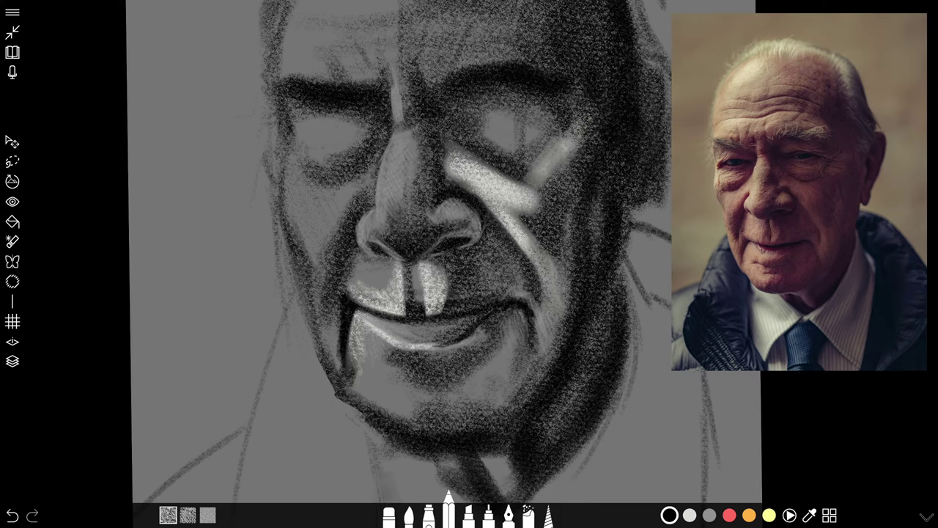
Step: Hatch the left cheek from beside the eye down toward the jaw with light mid-grey pencil strokes
click(708, 515)
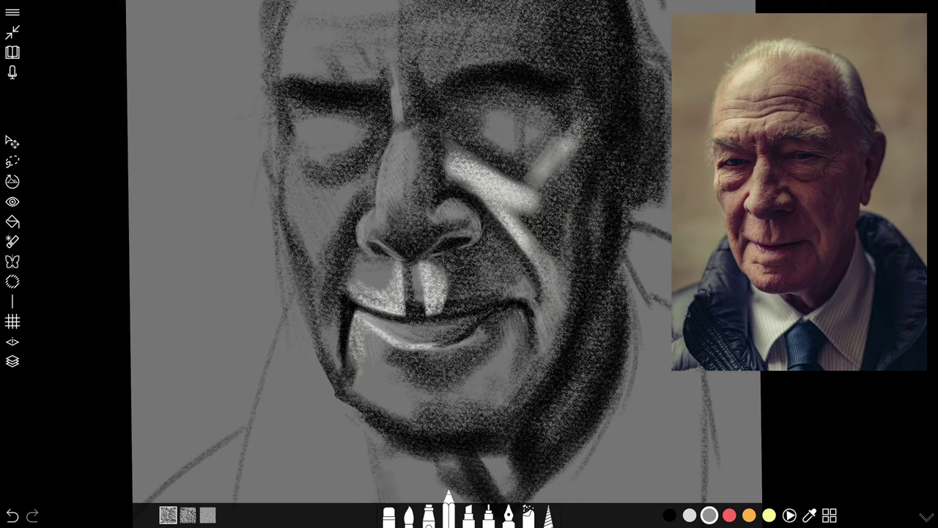
scroll(444, 264, down, 4)
scroll(444, 264, up, 2)
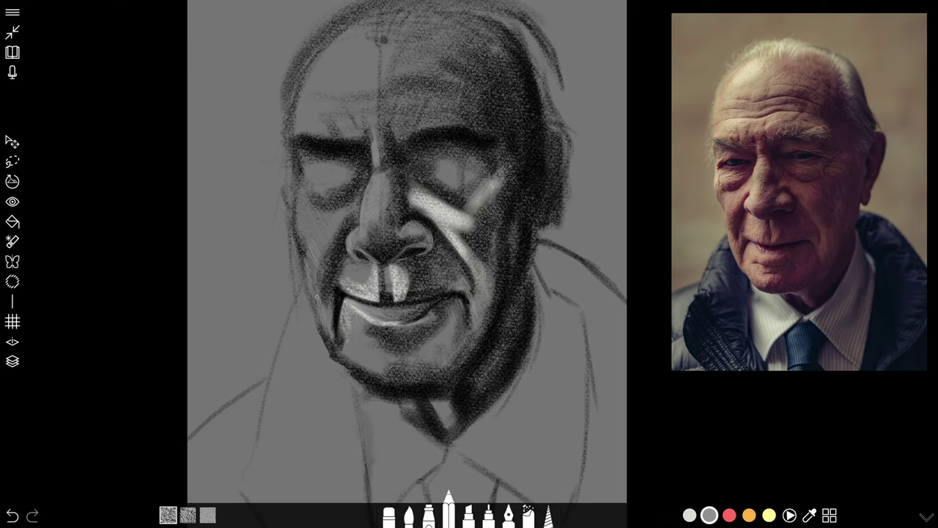
scroll(314, 275, up, 6)
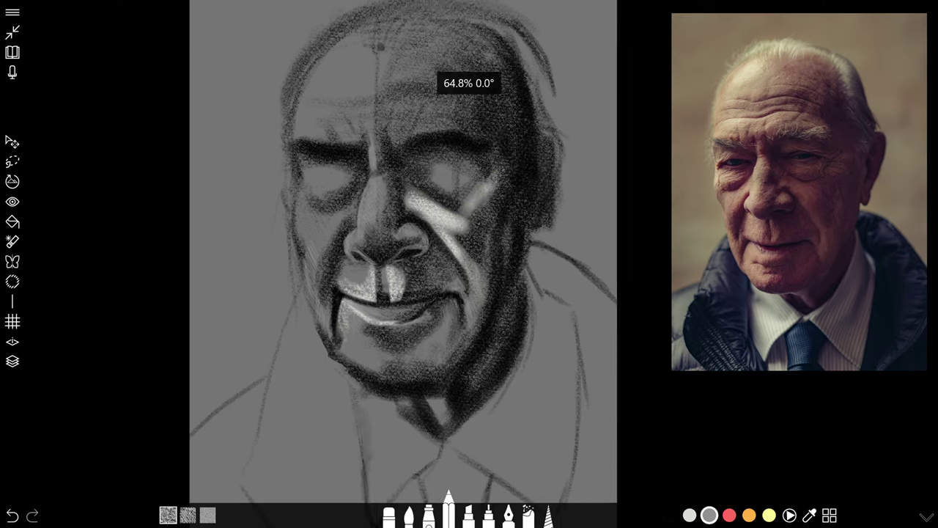
scroll(543, 264, up, 5)
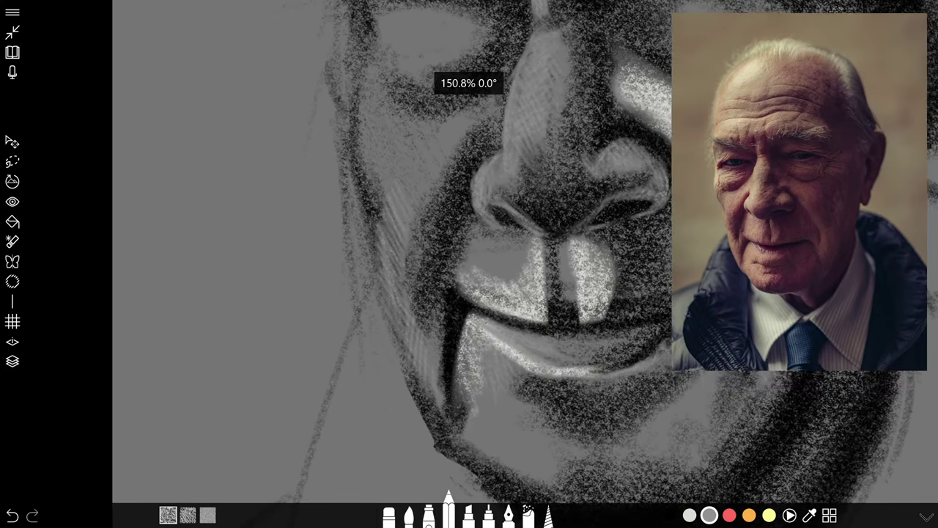
scroll(542, 264, up, 1)
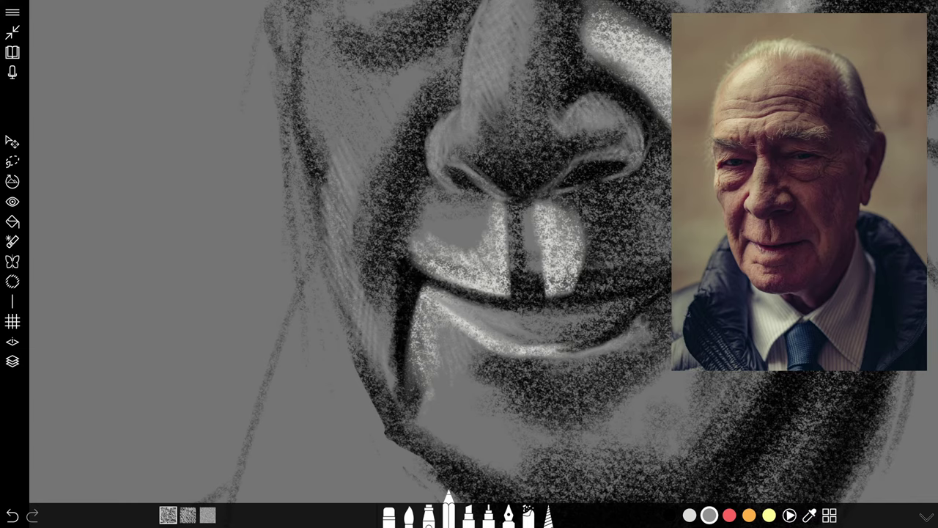
scroll(469, 264, down, 10)
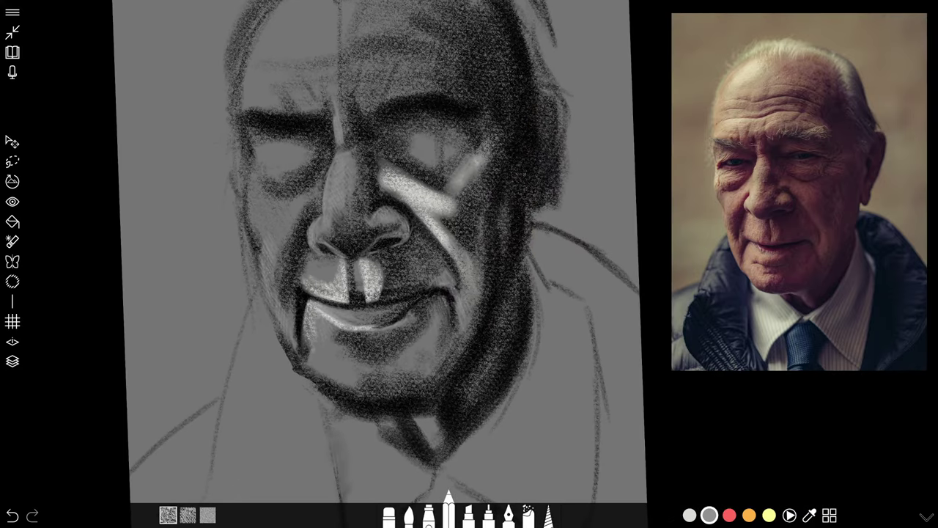
Step: Highlight the outer edge of the left cheek in light grey, enlarging the pencil for the part beside the eye
click(689, 516)
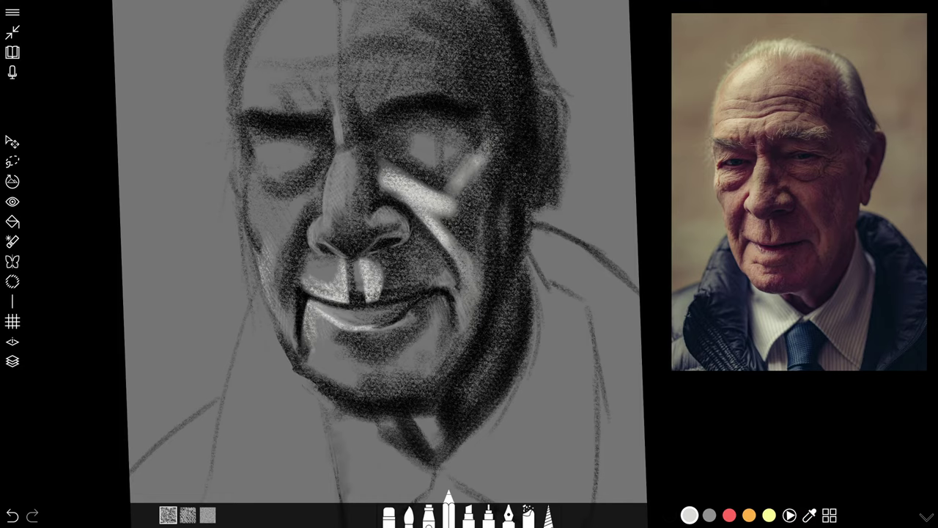
scroll(378, 264, down, 5)
scroll(377, 263, up, 6)
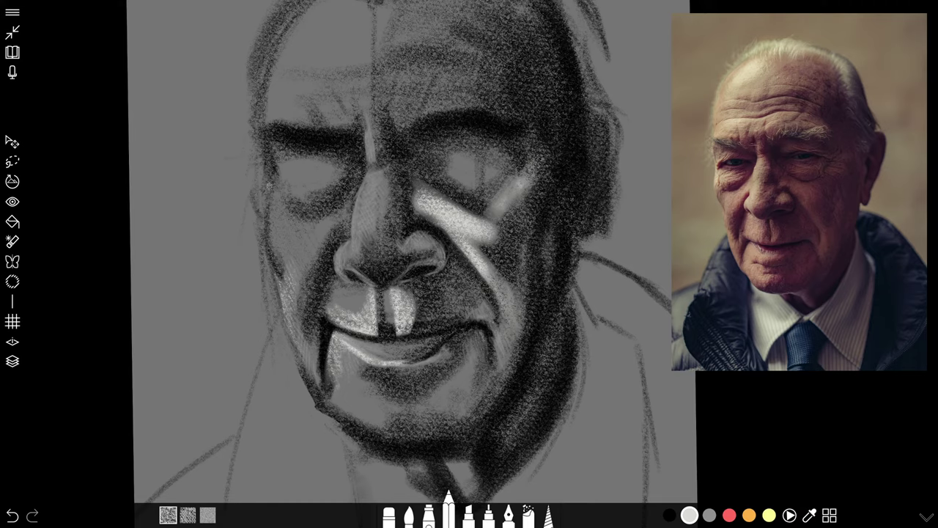
click(448, 507)
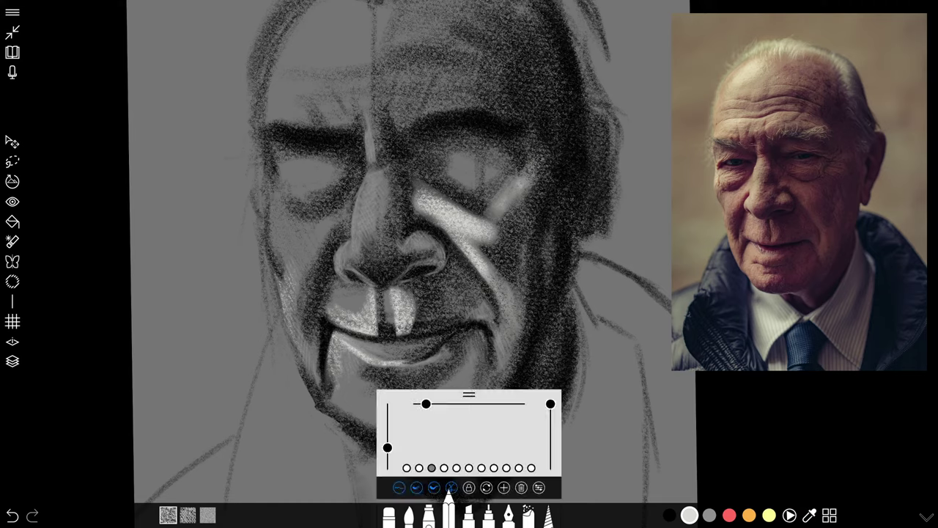
drag(426, 403, 460, 403)
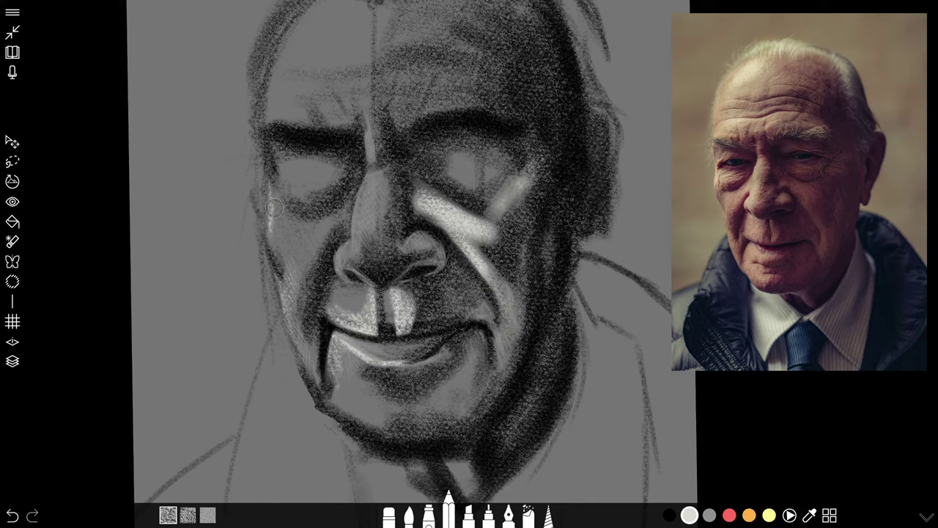
click(709, 516)
mouse_move(269, 180)
mouse_down()
mouse_move(282, 216)
mouse_move(277, 246)
mouse_up()
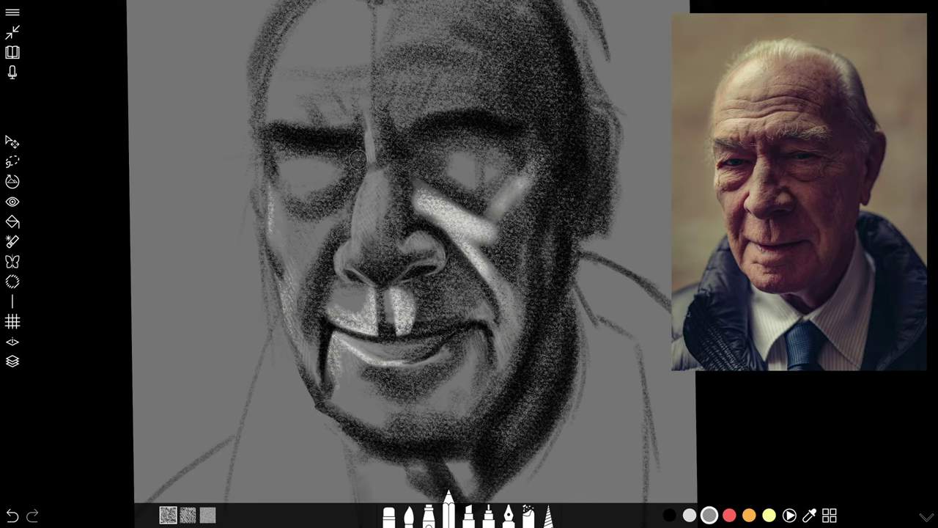
Step: Fill the left side of the nose with smooth mid-grey pencil strokes from the bridge down to the nostril
mouse_move(374, 181)
mouse_down()
mouse_move(368, 239)
mouse_move(361, 134)
mouse_move(371, 210)
mouse_move(361, 254)
mouse_up()
drag(363, 218, 367, 266)
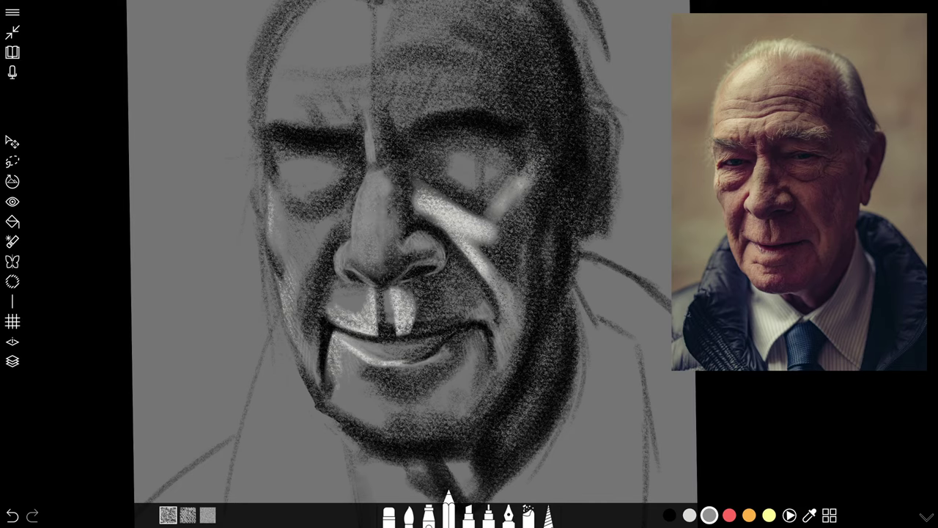
Step: With a smaller black pencil, darken the fold beside the left nostril and add a short crease below the lower lip's left end
click(670, 515)
click(448, 511)
drag(459, 404, 437, 404)
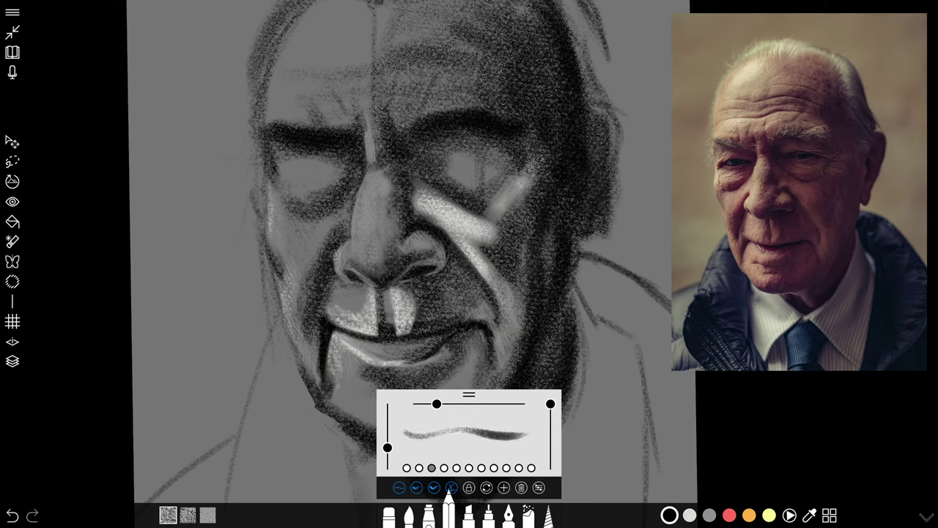
click(330, 269)
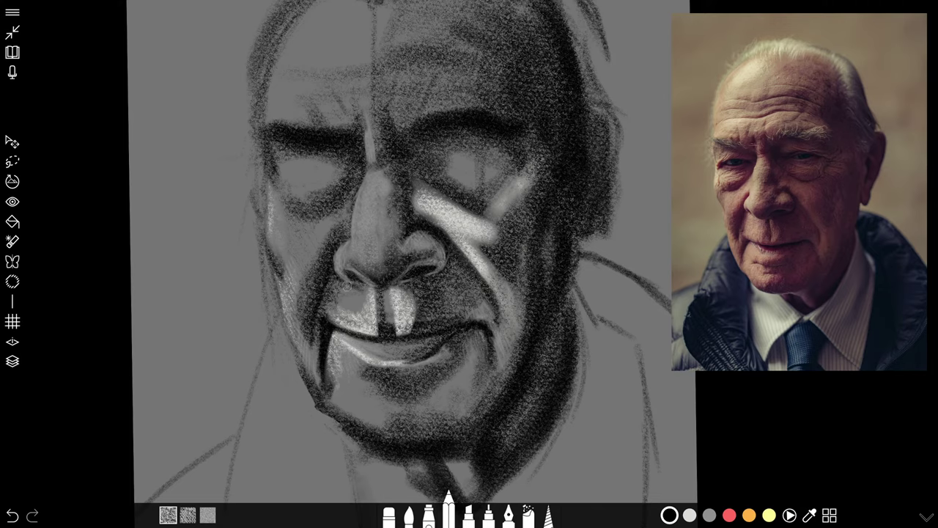
drag(337, 287, 330, 283)
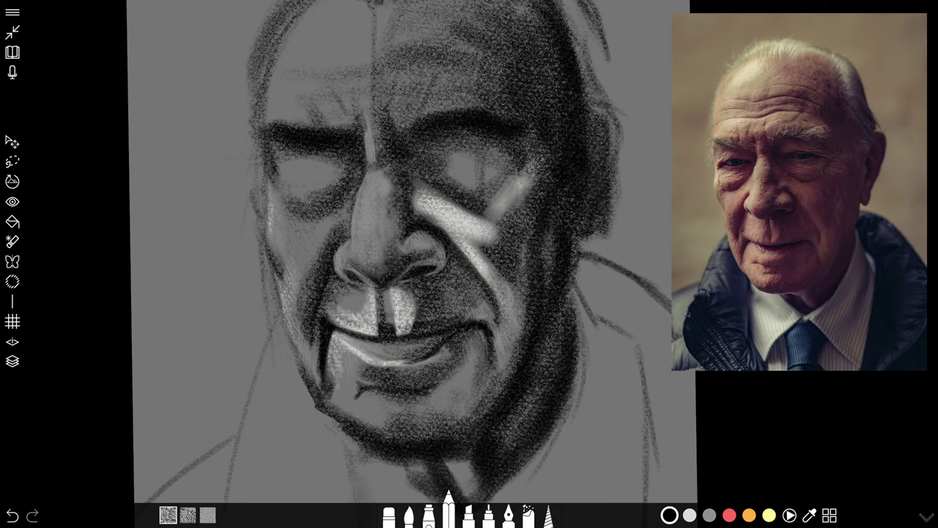
Step: Draw black frown lines and a crease across the nose bridge, and darken the lower edge of the right eye socket
scroll(411, 264, up, 3)
scroll(410, 264, down, 2)
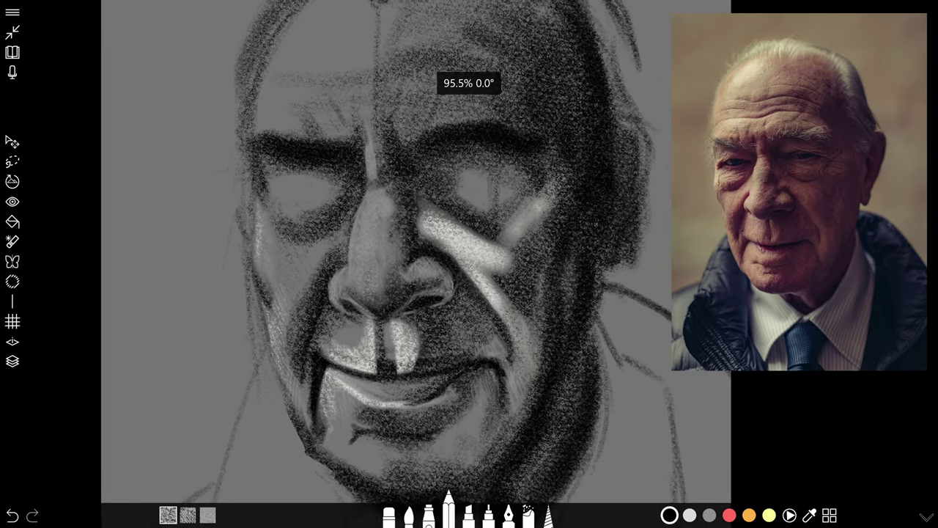
scroll(410, 263, right, 1)
scroll(410, 264, up, 1)
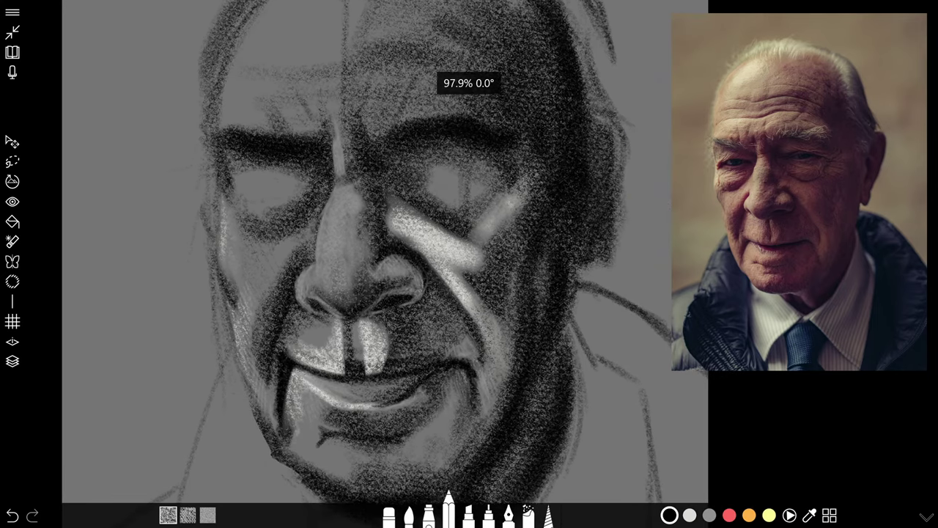
scroll(411, 250, up, 1)
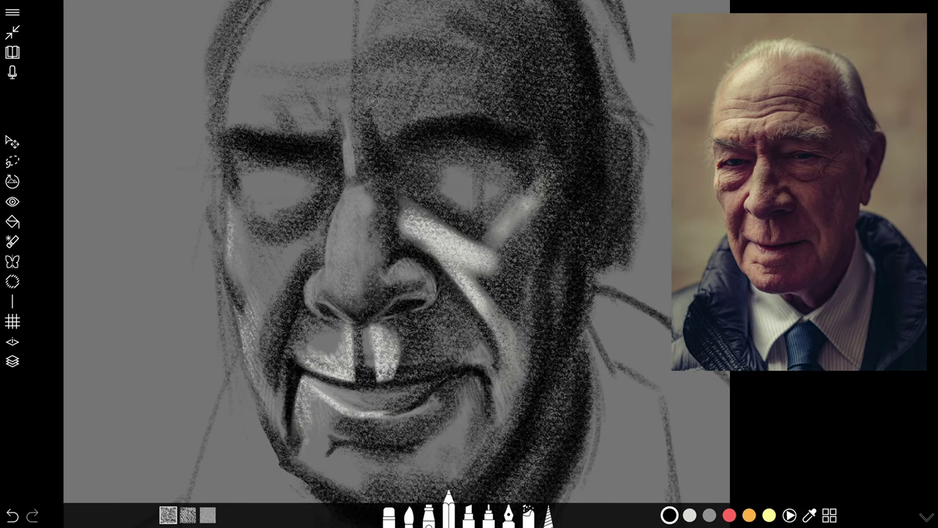
drag(372, 125, 375, 85)
mouse_move(379, 146)
mouse_down()
mouse_move(384, 97)
mouse_move(392, 134)
mouse_move(398, 107)
mouse_move(412, 118)
mouse_move(448, 93)
mouse_move(379, 117)
mouse_move(373, 131)
mouse_move(382, 137)
mouse_move(345, 91)
mouse_move(374, 118)
mouse_move(374, 135)
mouse_move(392, 158)
mouse_move(384, 150)
mouse_move(391, 163)
mouse_move(386, 157)
mouse_move(379, 173)
mouse_move(359, 177)
mouse_move(338, 129)
mouse_move(347, 156)
mouse_move(369, 166)
mouse_move(350, 176)
mouse_move(318, 105)
mouse_move(338, 158)
mouse_move(365, 152)
mouse_move(361, 160)
mouse_move(349, 124)
mouse_up()
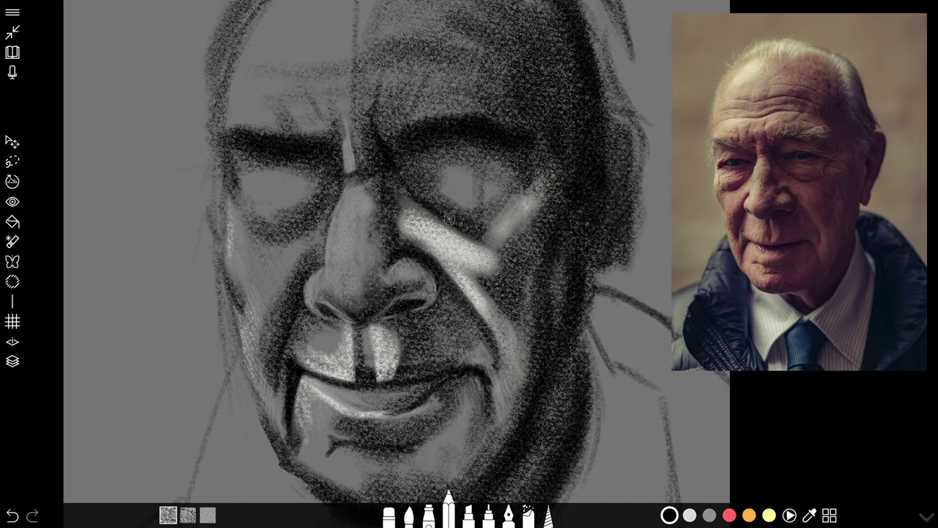
drag(475, 224, 534, 183)
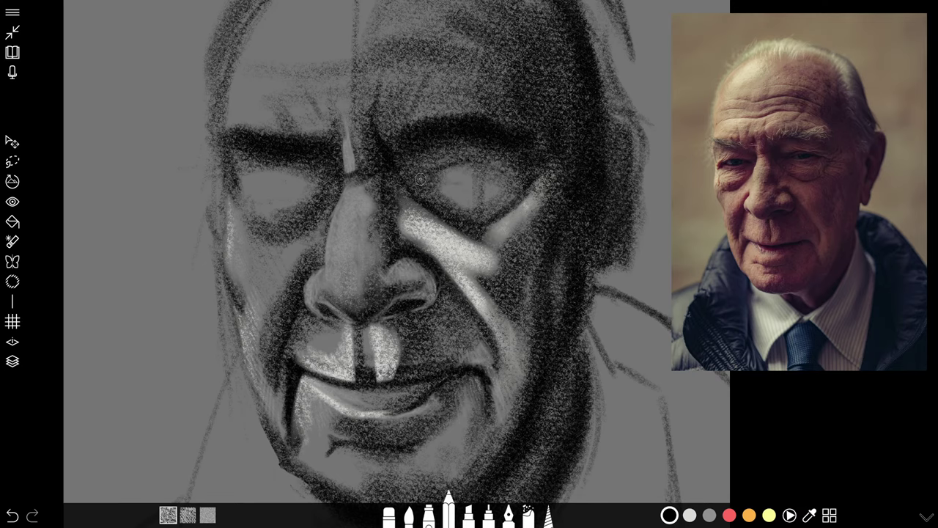
drag(450, 193, 476, 192)
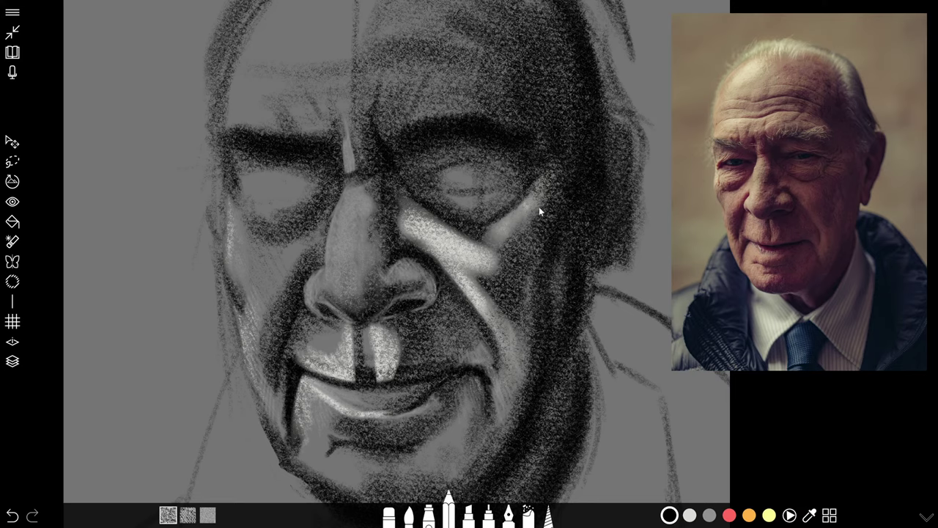
key(ctrl+z)
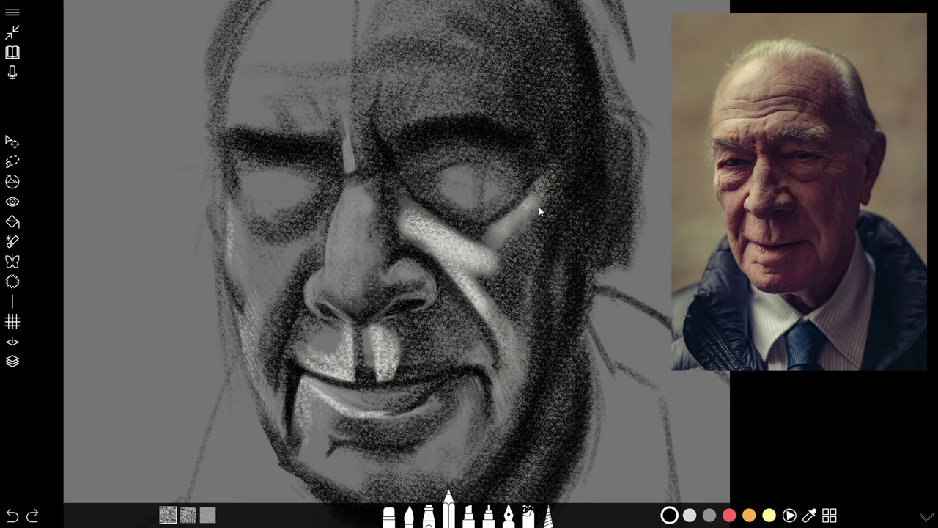
key(ctrl+z)
key(ctrl+z)
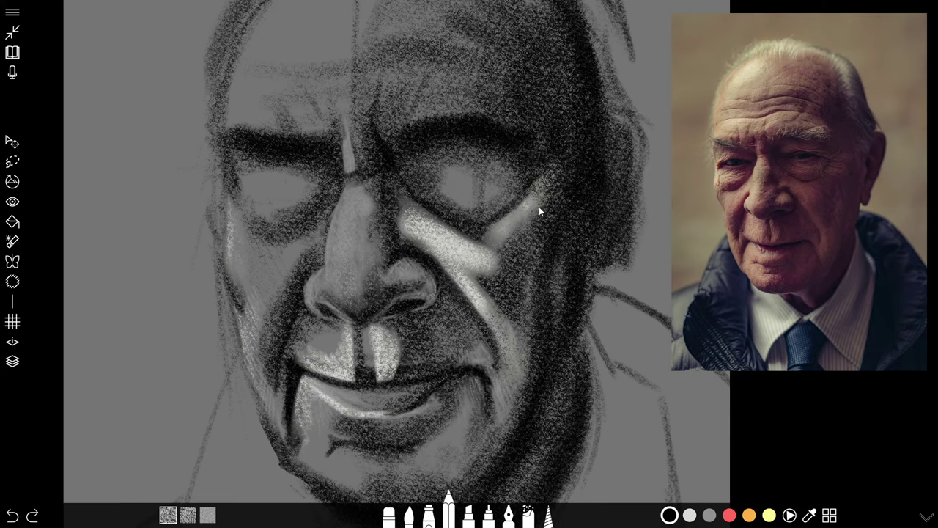
Step: Outline the bag under the left eye and the upper eyelid fold of the right eye in black pencil
drag(242, 198, 242, 187)
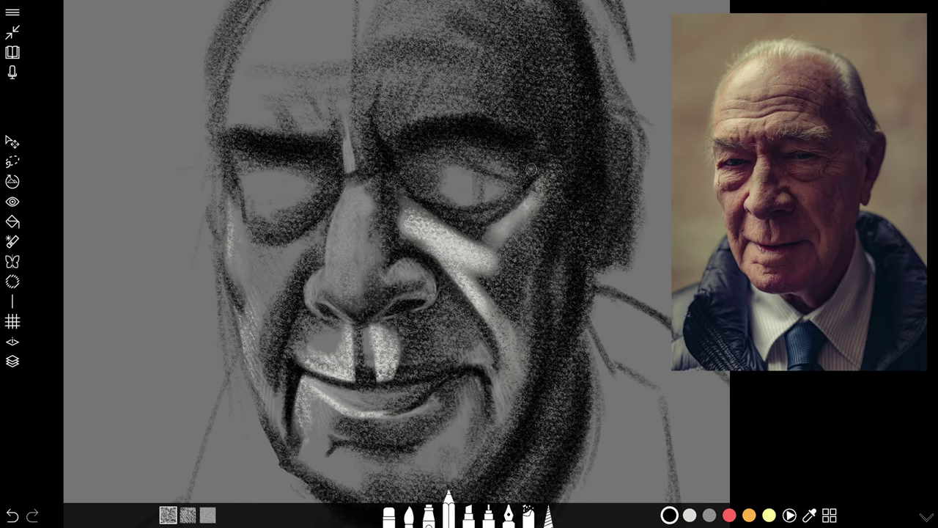
mouse_move(455, 152)
mouse_down()
mouse_move(513, 162)
mouse_move(449, 159)
mouse_move(515, 164)
mouse_move(442, 154)
mouse_move(524, 176)
mouse_up()
drag(473, 160, 506, 162)
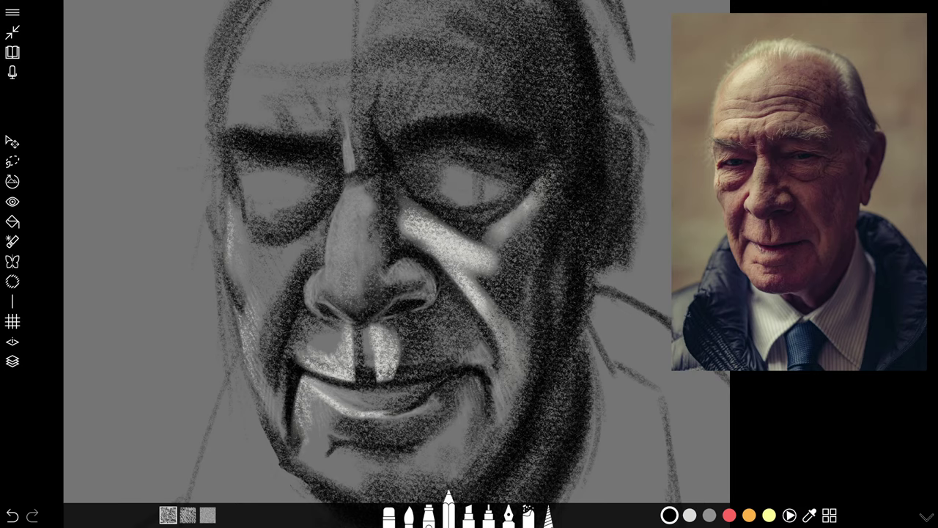
mouse_move(425, 160)
mouse_down()
mouse_move(461, 149)
mouse_move(404, 168)
mouse_move(419, 162)
mouse_up()
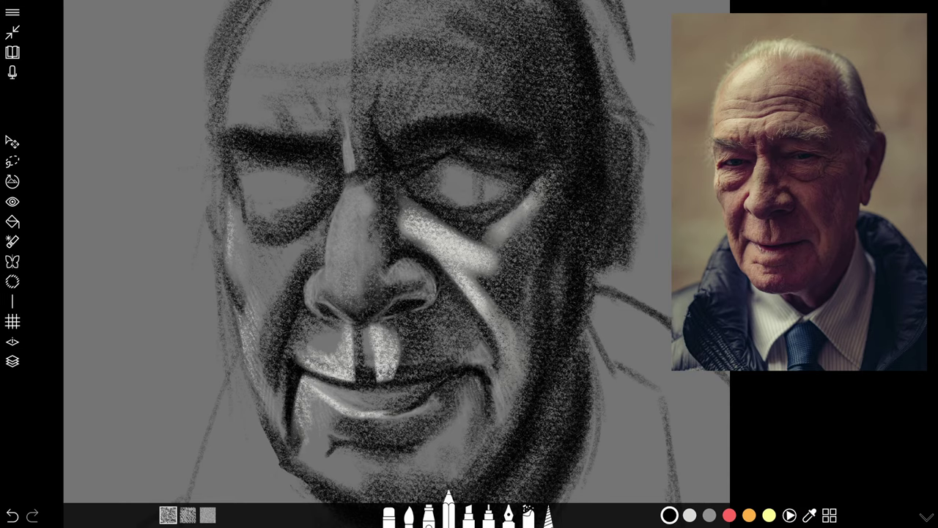
Step: Sketch the left eye's lid outline in black and shade the area between the eye and its bag
scroll(396, 263, down, 3)
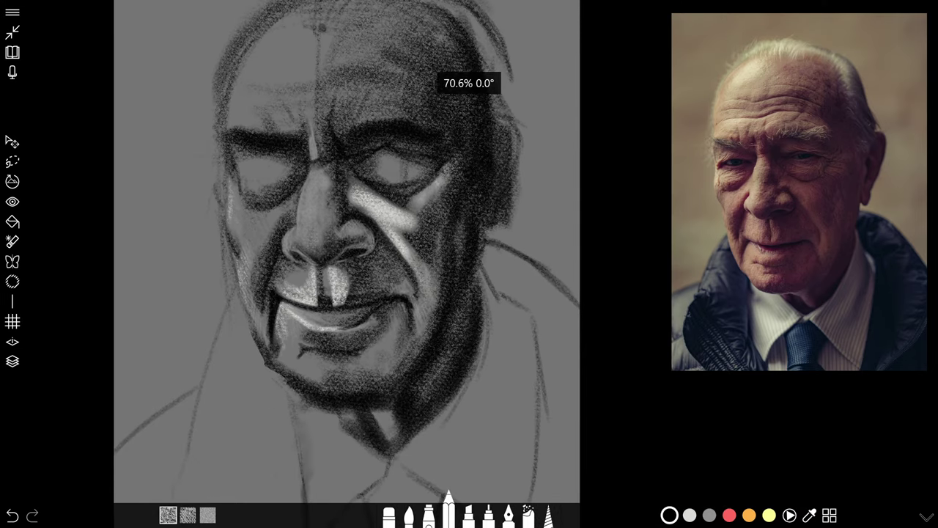
scroll(397, 264, up, 3)
scroll(396, 264, down, 5)
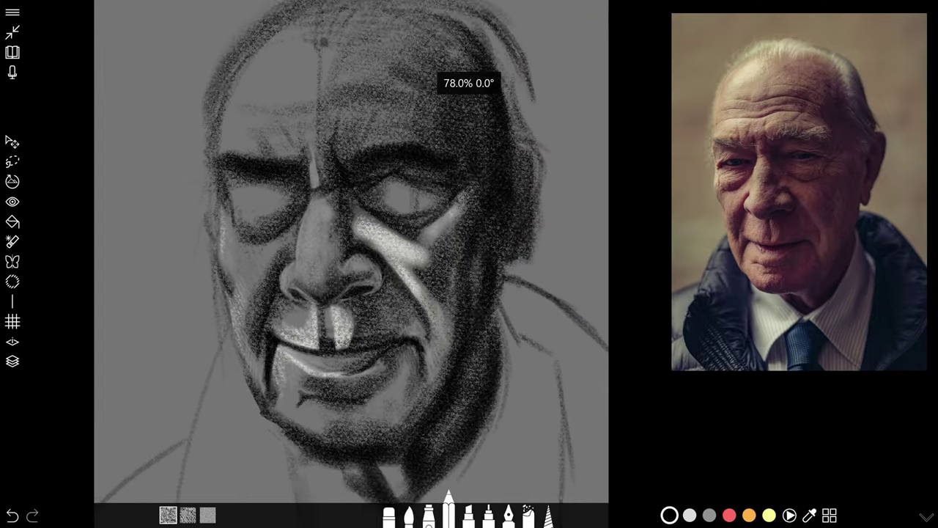
scroll(338, 251, up, 1)
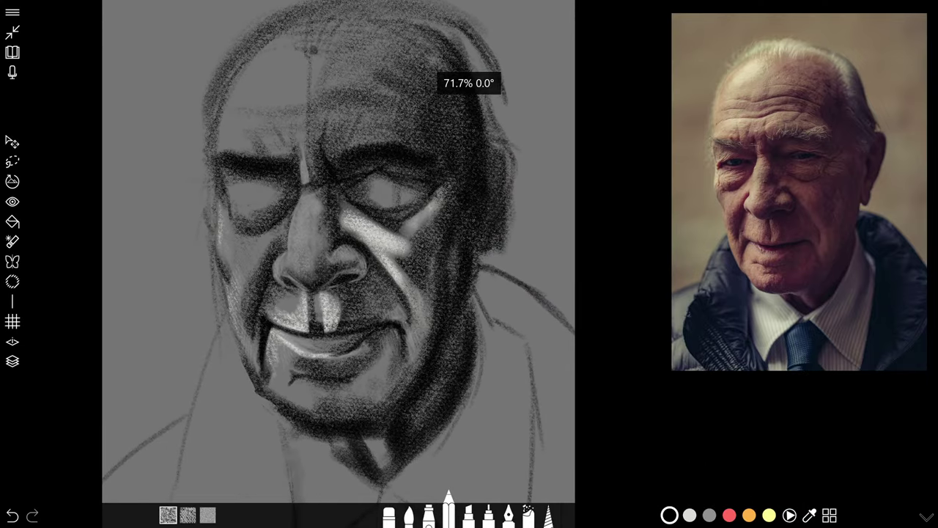
scroll(337, 252, up, 2)
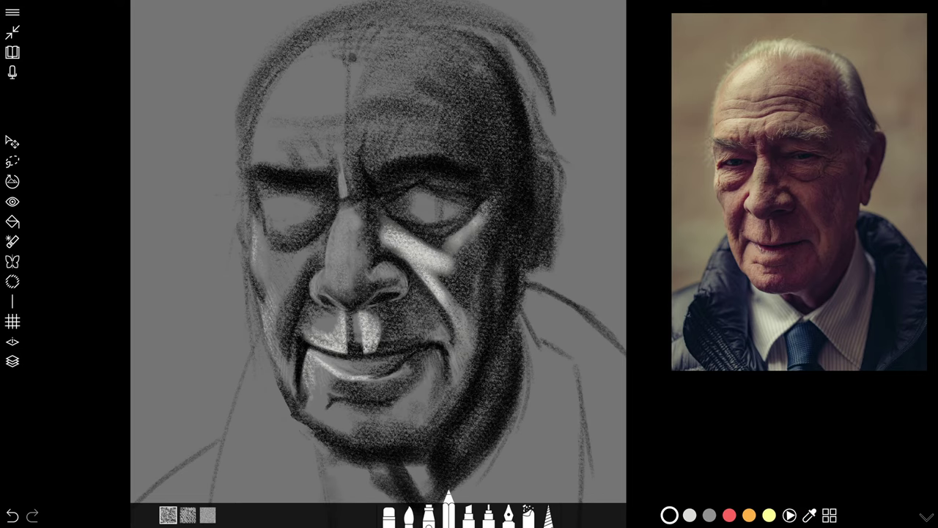
scroll(337, 252, up, 4)
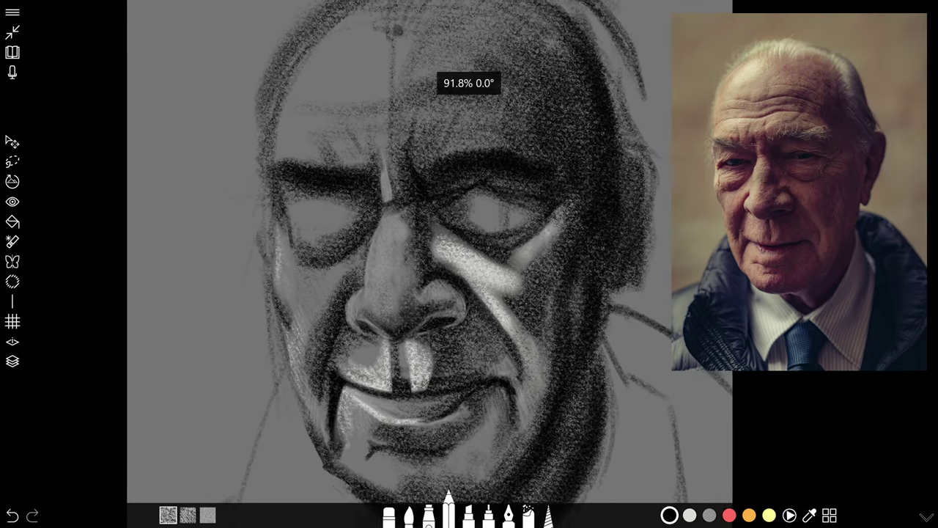
scroll(481, 90, down, 3)
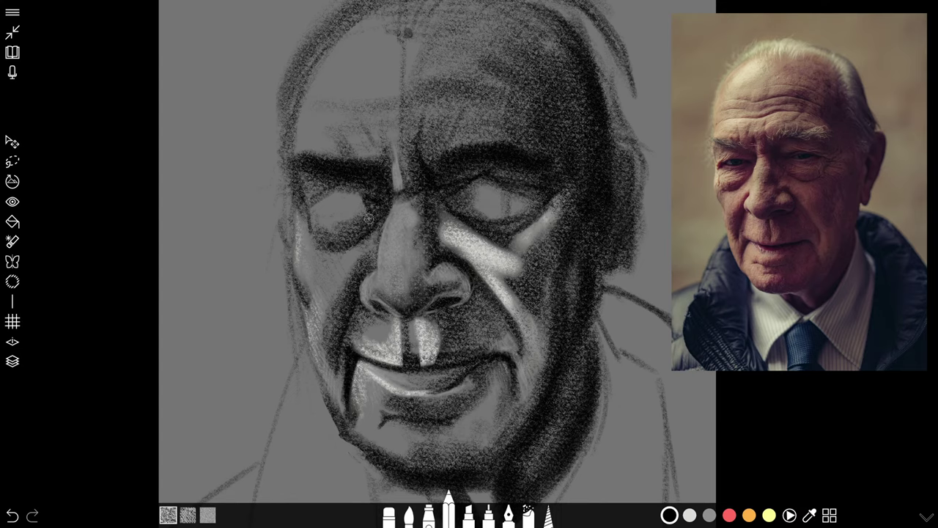
mouse_move(360, 218)
mouse_down()
mouse_move(321, 222)
mouse_move(304, 207)
mouse_move(324, 226)
mouse_move(359, 217)
mouse_up()
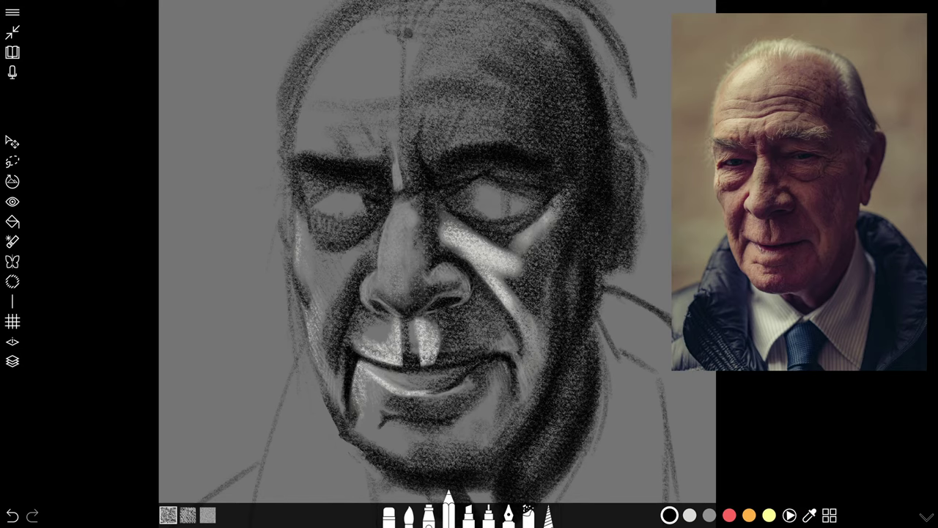
Step: Draw the right eye's lower lid line in black pencil and shade the area directly beneath the eyeball
scroll(436, 251, down, 1)
scroll(437, 251, up, 2)
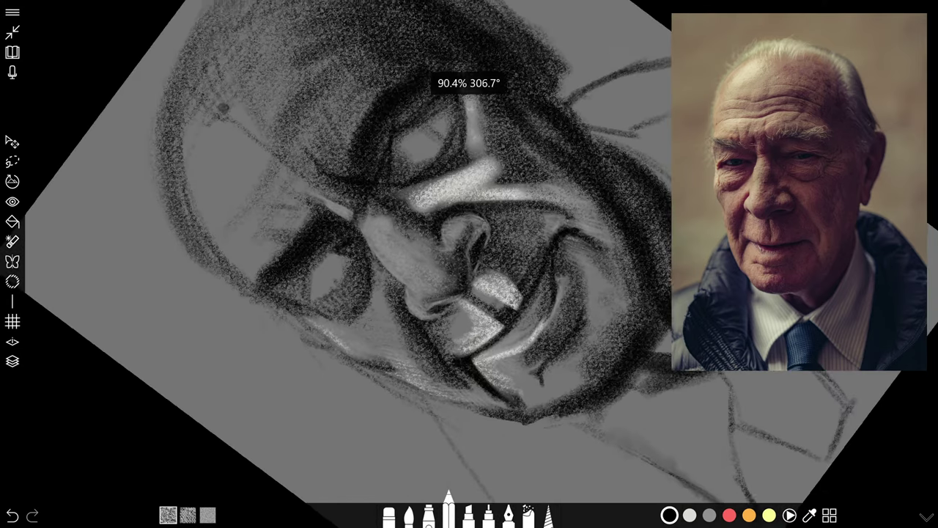
scroll(406, 285, down, 1)
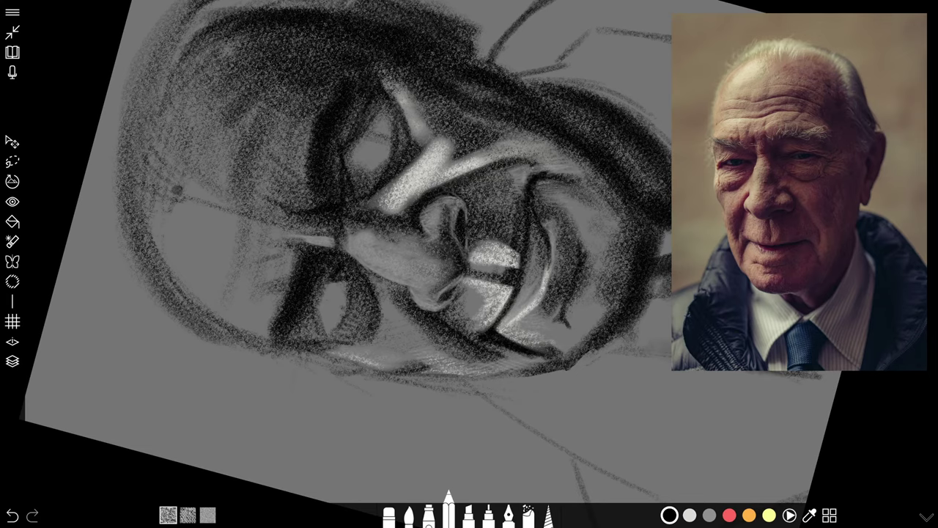
scroll(341, 325, down, 3)
scroll(432, 263, up, 2)
scroll(410, 220, up, 1)
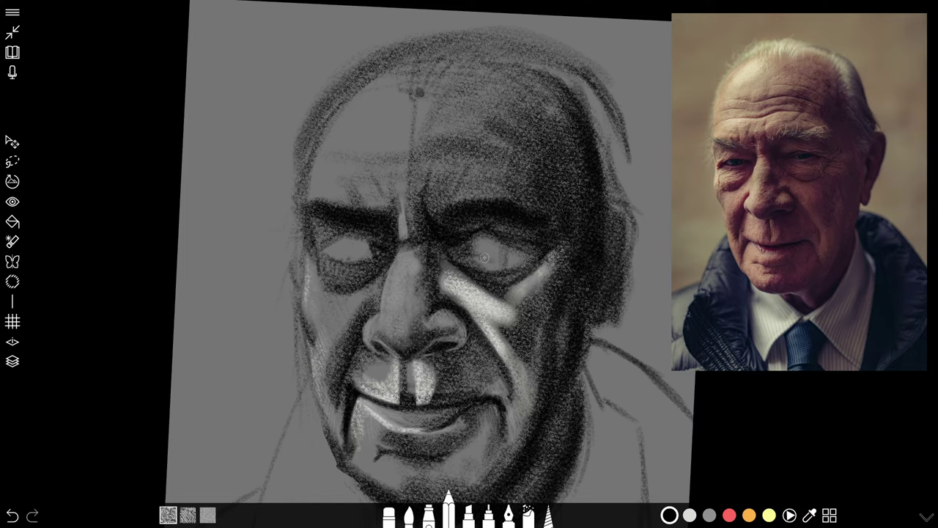
mouse_move(487, 263)
mouse_down()
mouse_move(527, 251)
mouse_move(477, 263)
mouse_up()
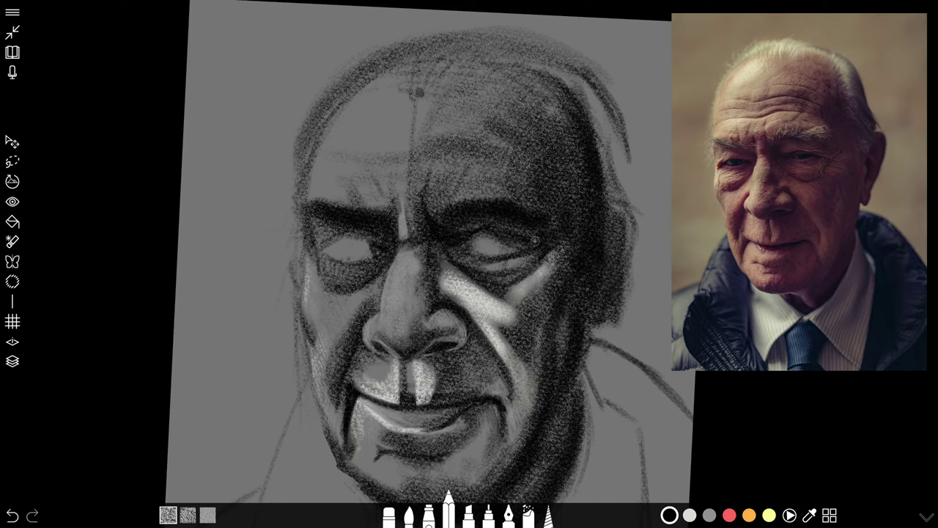
Step: Define the left eye's lower lid in black pencil and shade its iris and upper eyeball, leaving a light patch of eye white
scroll(432, 264, down, 3)
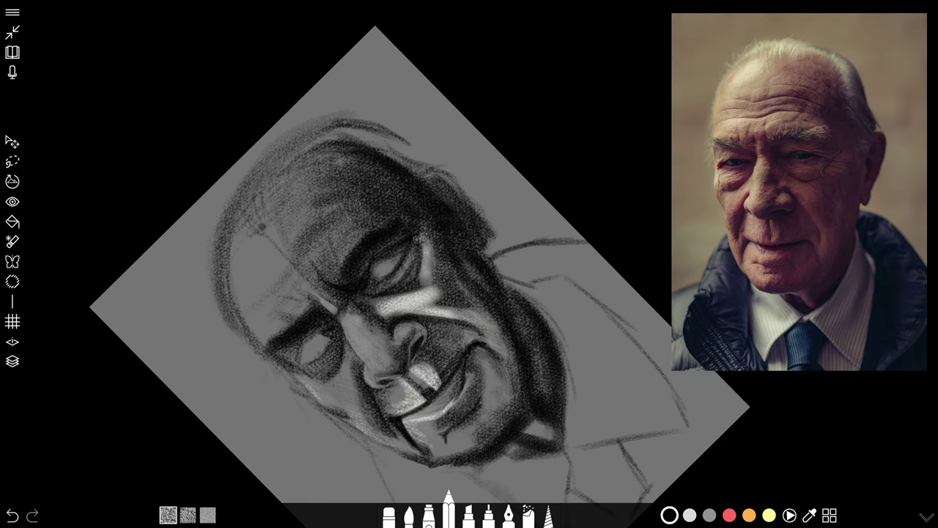
scroll(404, 275, up, 4)
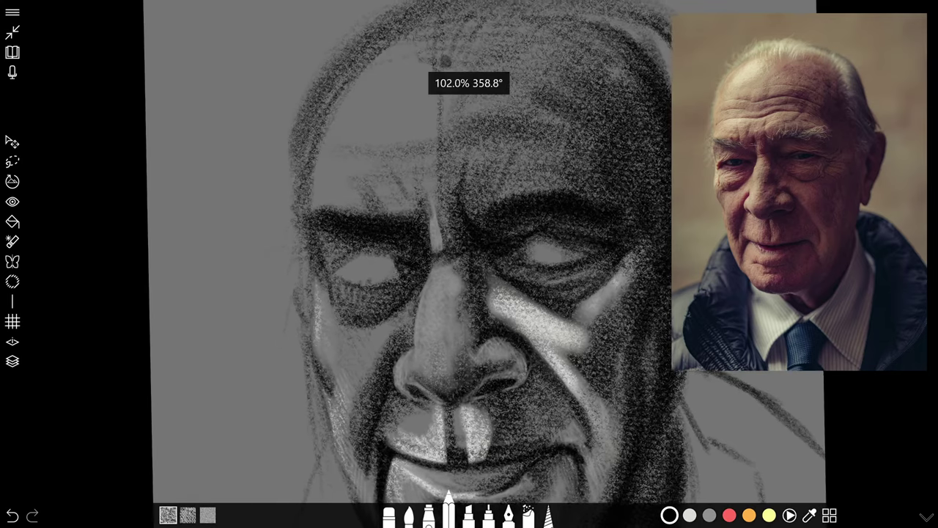
drag(336, 276, 372, 290)
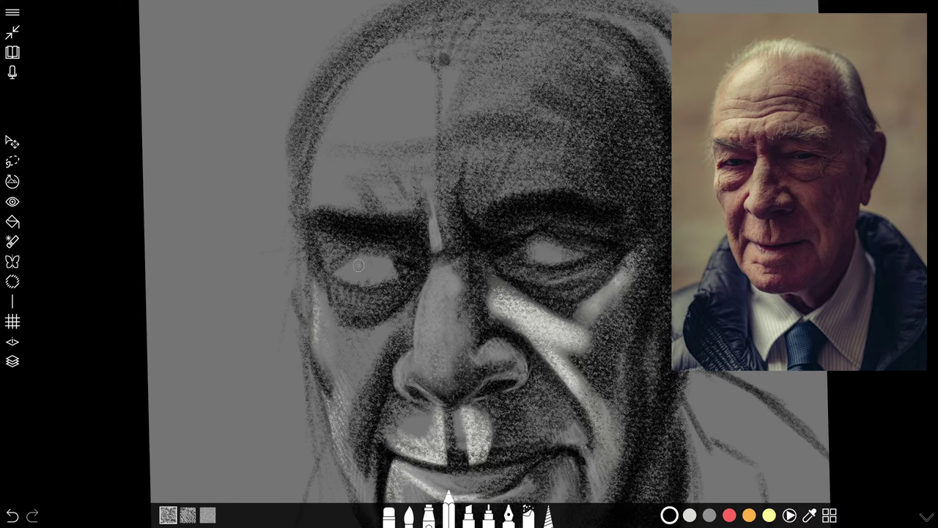
mouse_move(359, 256)
mouse_down()
mouse_move(392, 268)
mouse_move(388, 256)
mouse_up()
drag(368, 272, 387, 269)
Step: Sketch the right eye's iris in black pencil and shade the eyeball around it, darkening the side toward the temple
scroll(382, 243, up, 5)
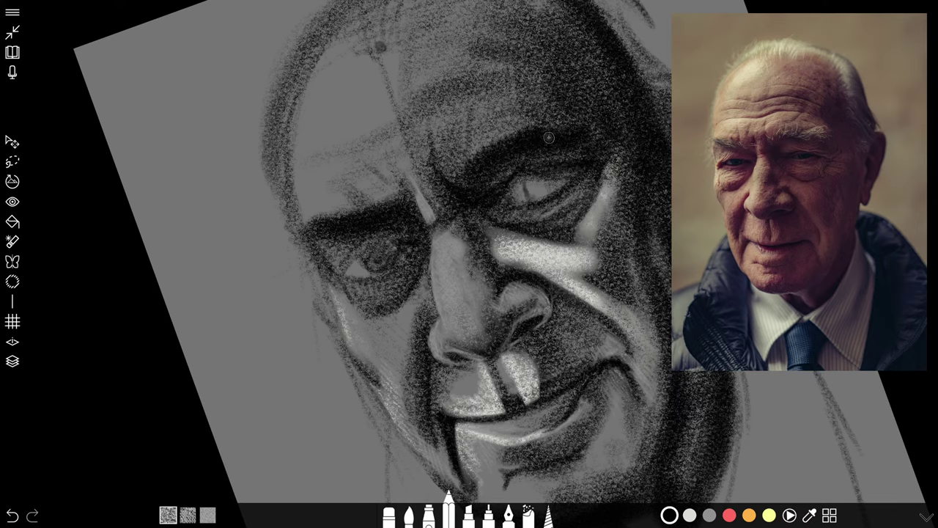
mouse_move(535, 185)
mouse_down()
mouse_move(529, 192)
mouse_move(558, 175)
mouse_up()
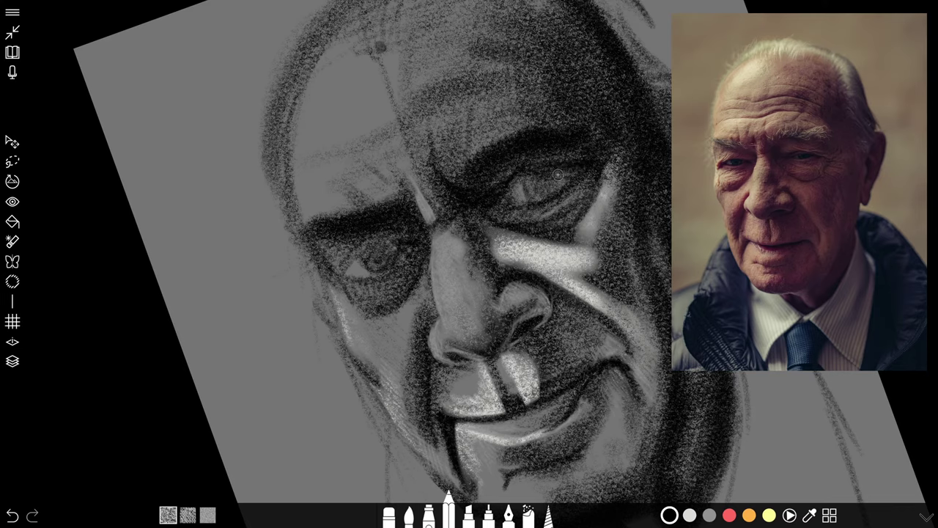
scroll(469, 264, down, 5)
scroll(469, 264, up, 1)
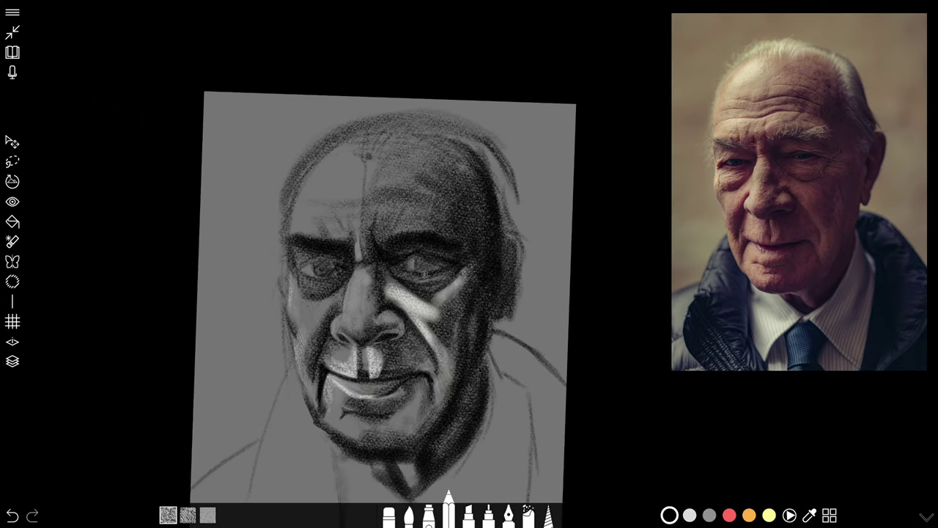
scroll(382, 308, down, 3)
scroll(382, 308, up, 5)
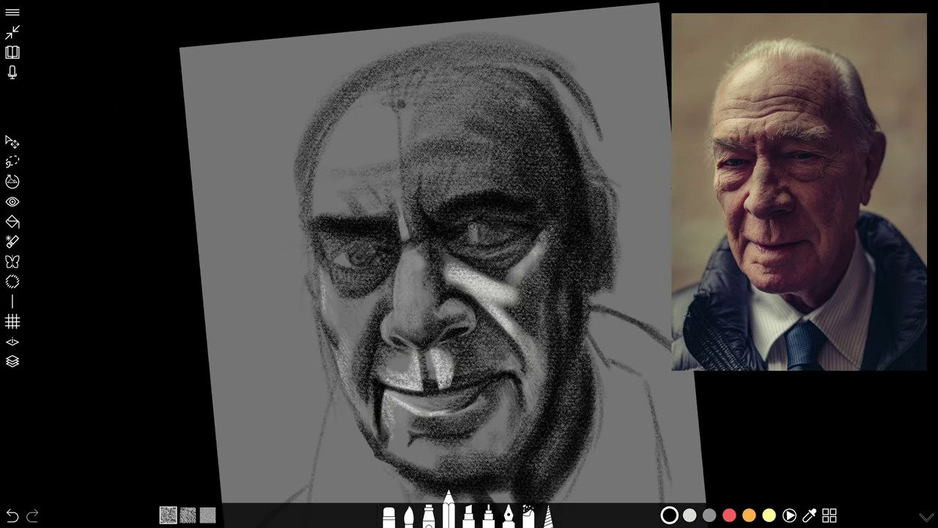
drag(485, 244, 503, 237)
scroll(469, 264, down, 3)
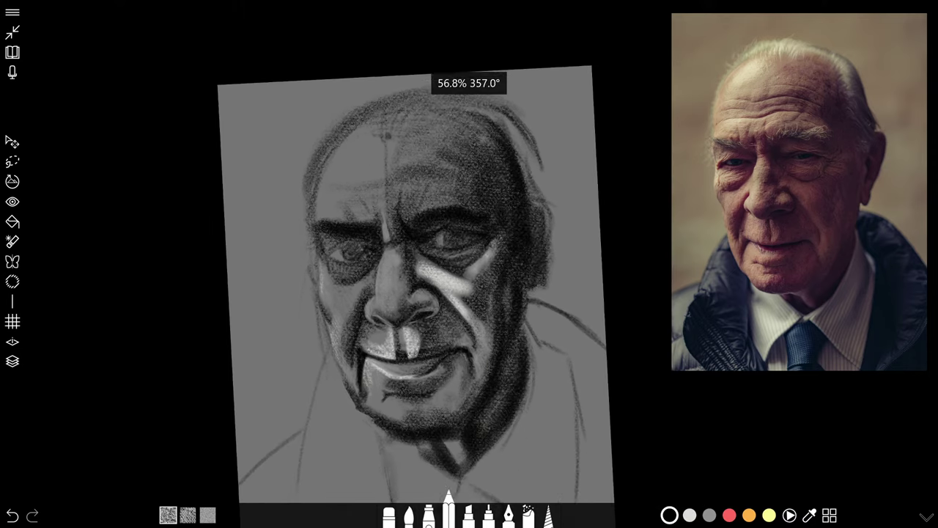
scroll(469, 264, up, 3)
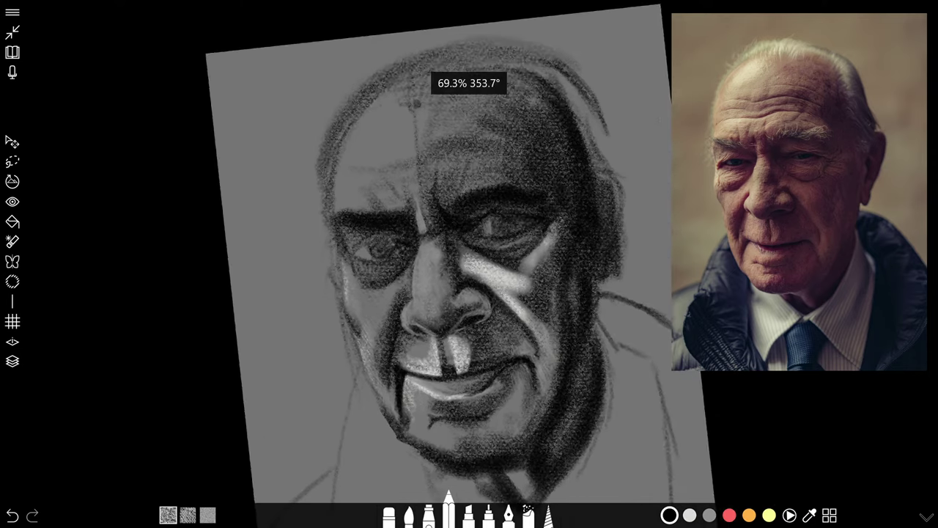
scroll(469, 264, up, 1)
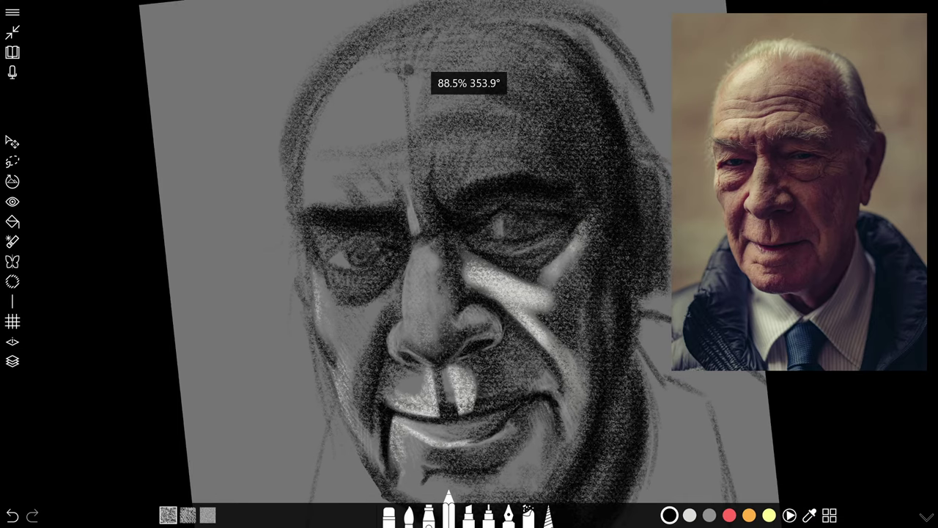
scroll(469, 264, up, 1)
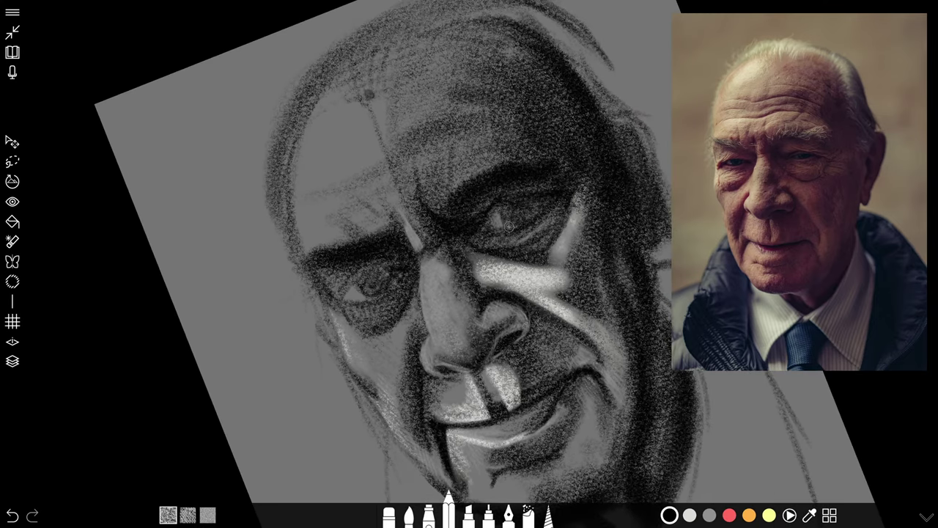